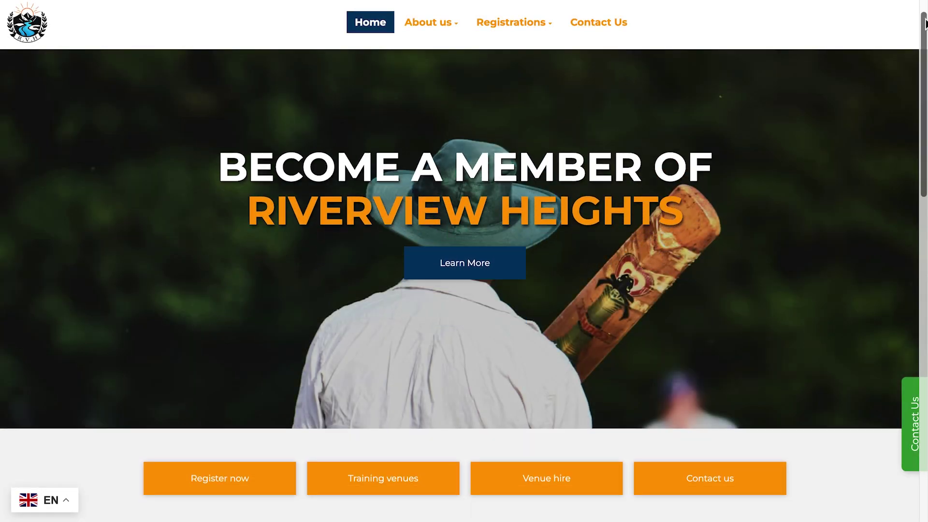
Step: Scroll to the footer and sign in through Admin Login to enter editing mode
{"action": "left_click_drag", "start_coordinate": [924, 24], "coordinate": [880, 353]}
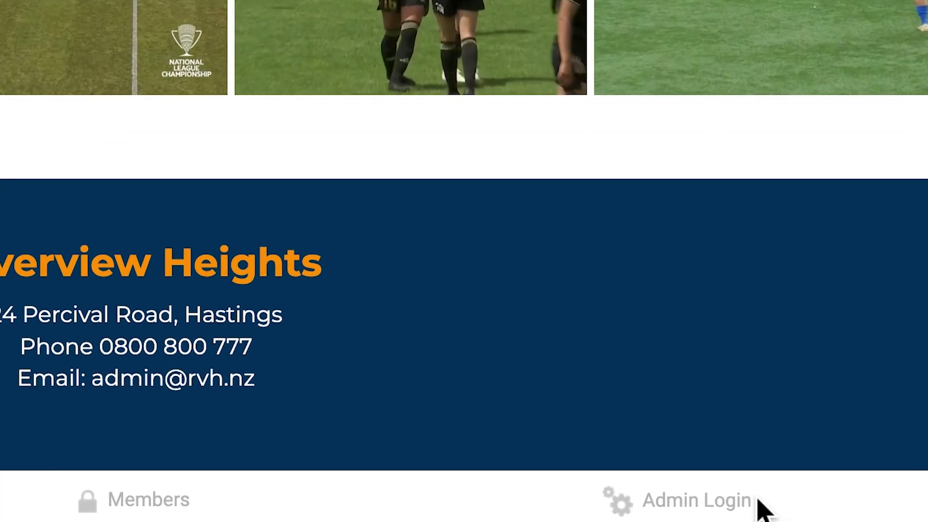
{"action": "left_click", "coordinate": [733, 516]}
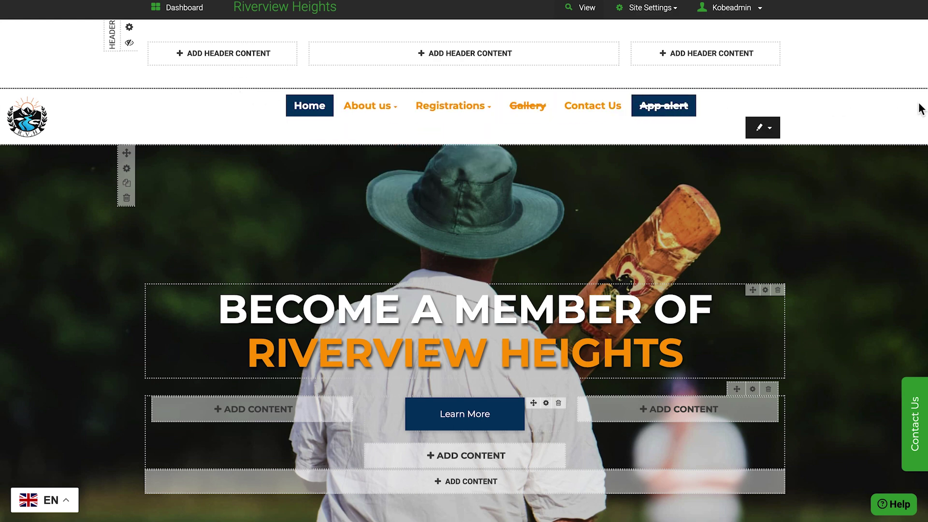
Step: Put a 'Riverview Heights' text title in the header's middle column
{"action": "scroll", "coordinate": [913, 198], "scroll_direction": "down", "scroll_amount": 6}
{"action": "scroll", "coordinate": [913, 198], "scroll_direction": "down", "scroll_amount": 20}
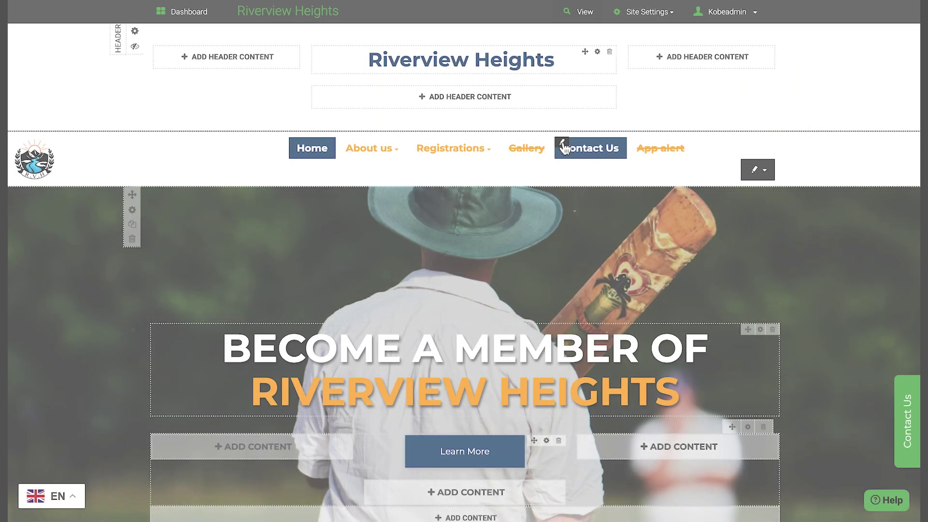
Step: Bring up the Contact Us page options in the navigation menu
{"action": "left_click", "coordinate": [557, 145]}
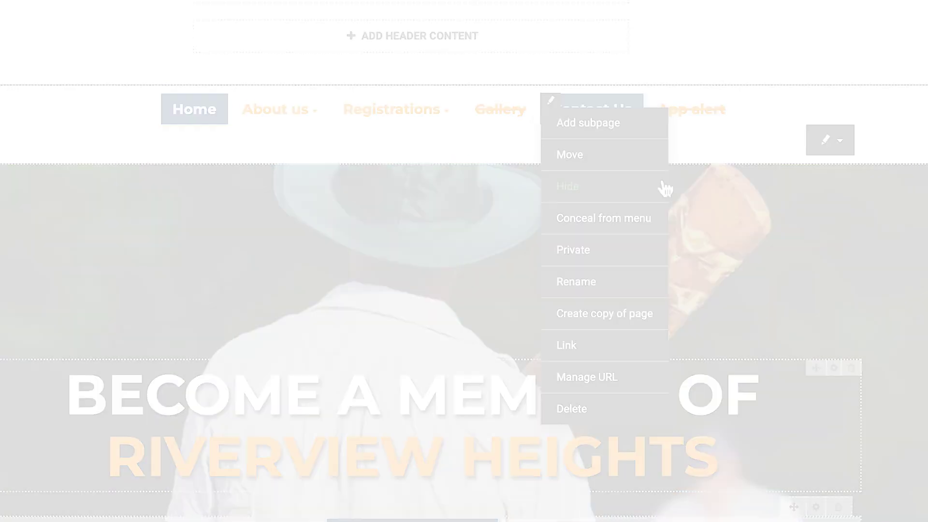
Step: Review the Style and Layout settings in the navigation Menu Style dialog
{"action": "left_click", "coordinate": [803, 231]}
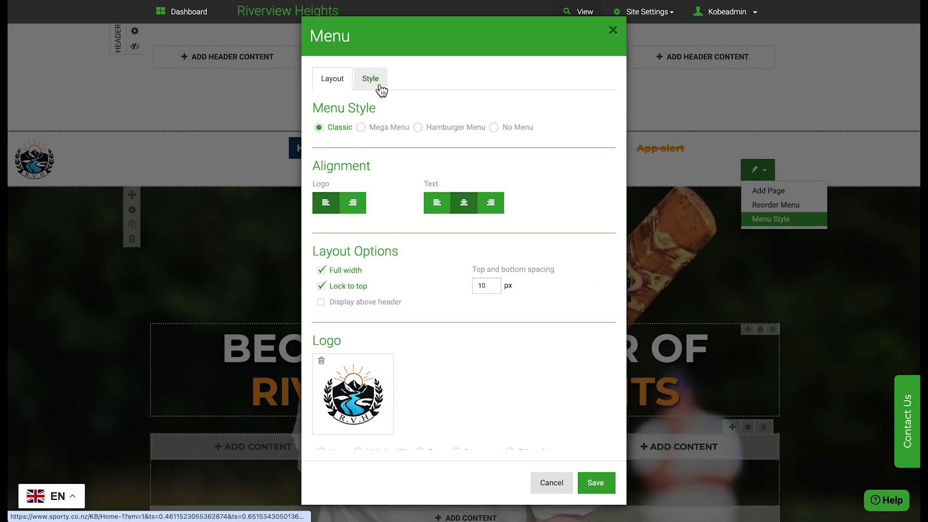
{"action": "left_click", "coordinate": [378, 83]}
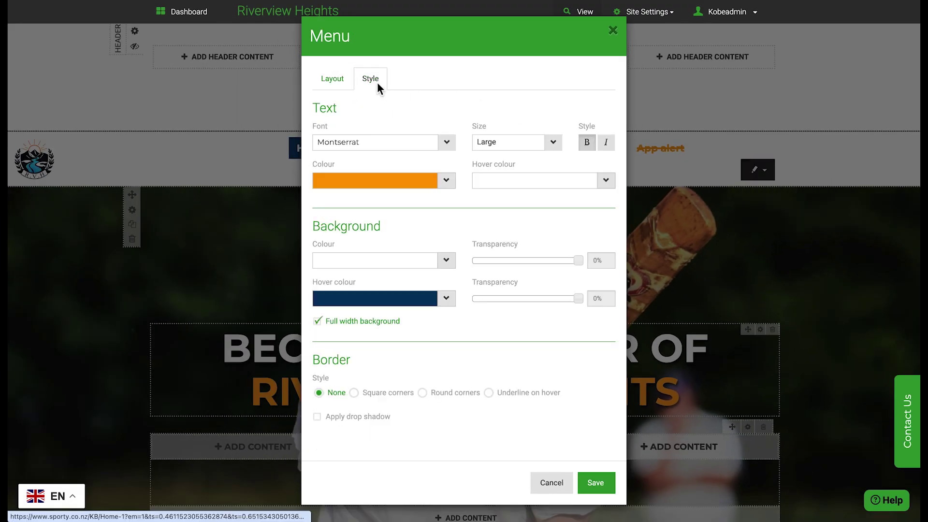
{"action": "left_click", "coordinate": [349, 83]}
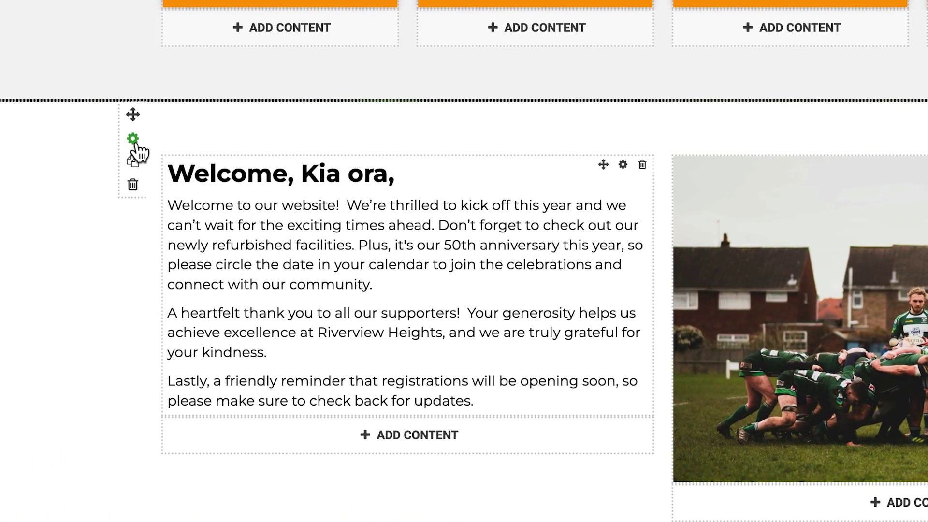
{"action": "left_click", "coordinate": [133, 141]}
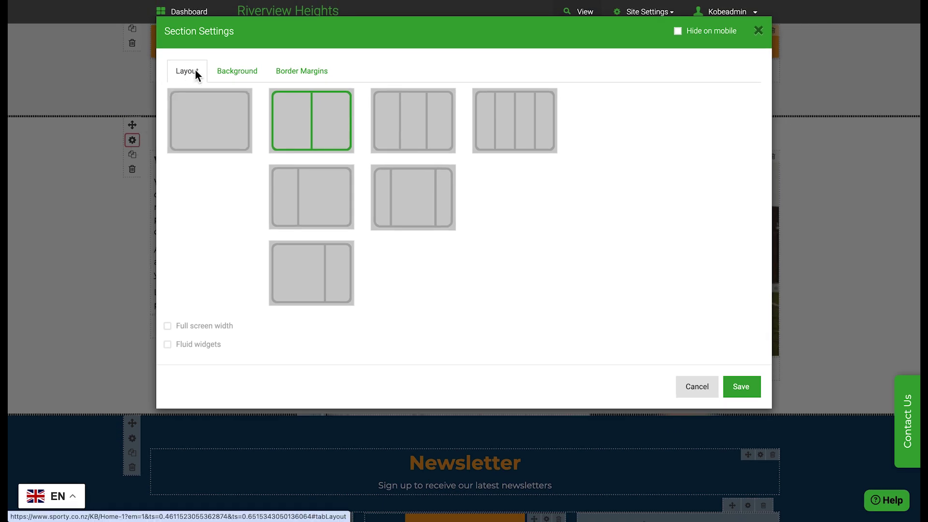
{"action": "left_click", "coordinate": [236, 71]}
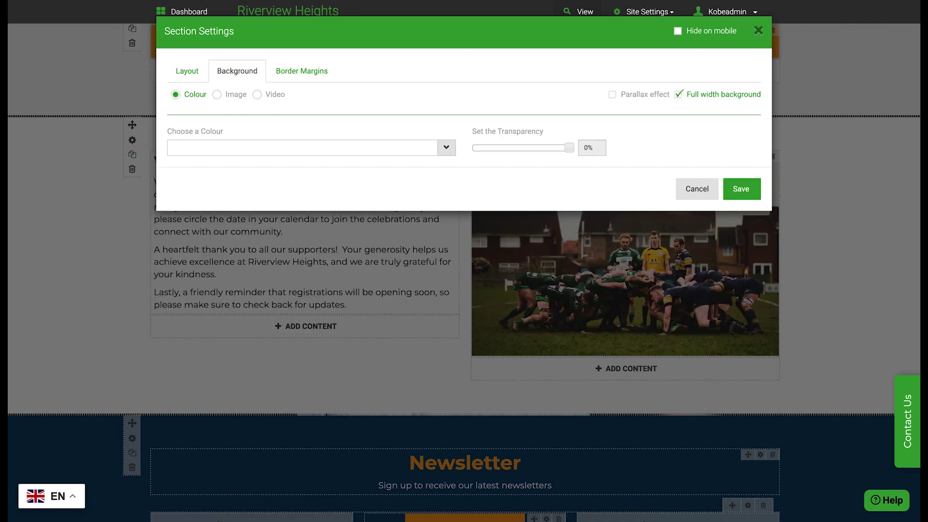
{"action": "left_click", "coordinate": [302, 71]}
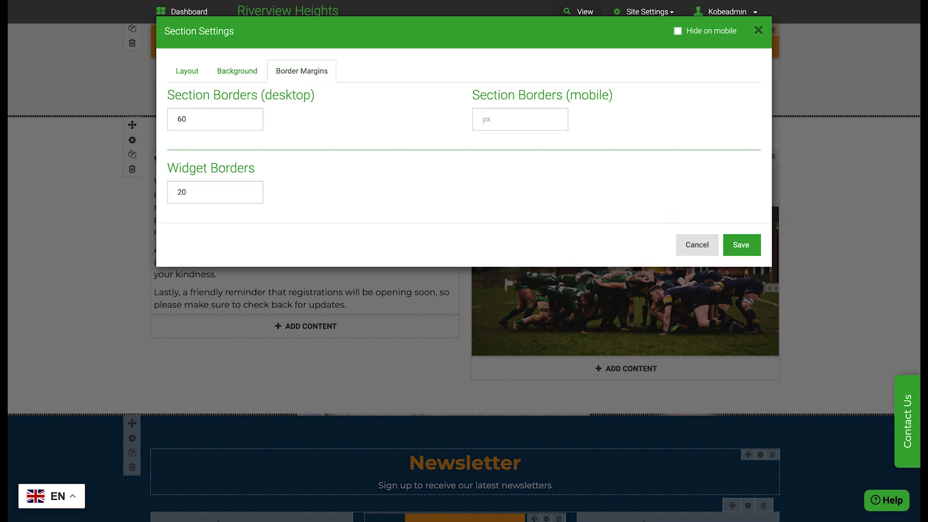
{"action": "left_click", "coordinate": [186, 71]}
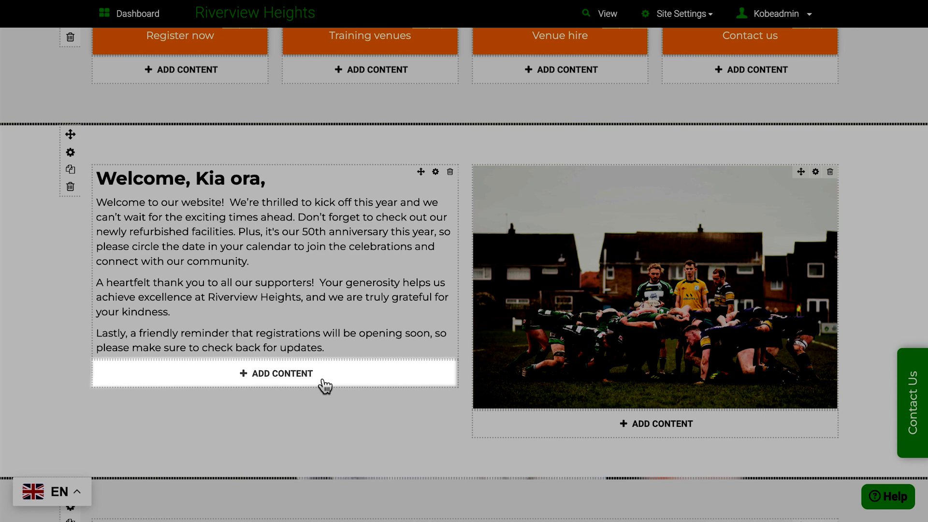
Step: Insert a Text widget below the Welcome text
{"action": "left_click", "coordinate": [323, 381]}
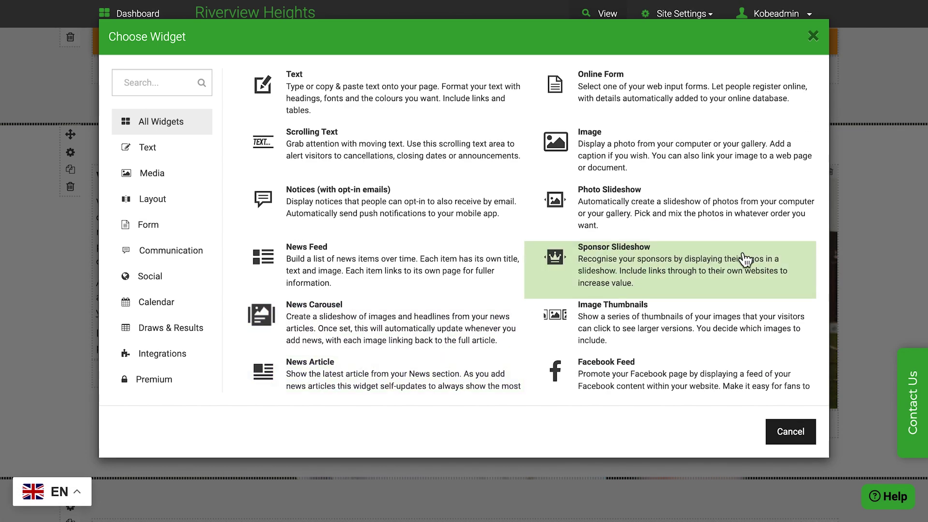
{"action": "scroll", "coordinate": [821, 249], "scroll_direction": "down", "scroll_amount": 3}
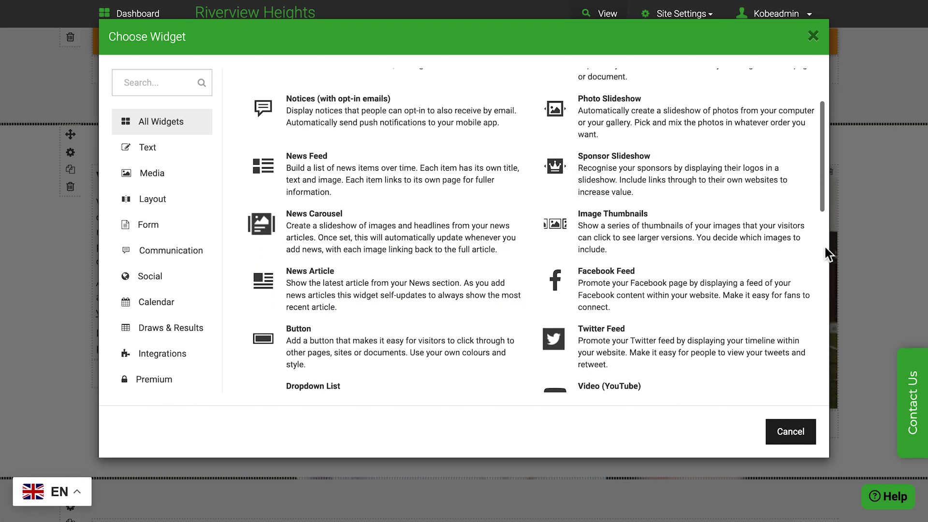
{"action": "scroll", "coordinate": [825, 247], "scroll_direction": "down", "scroll_amount": 3}
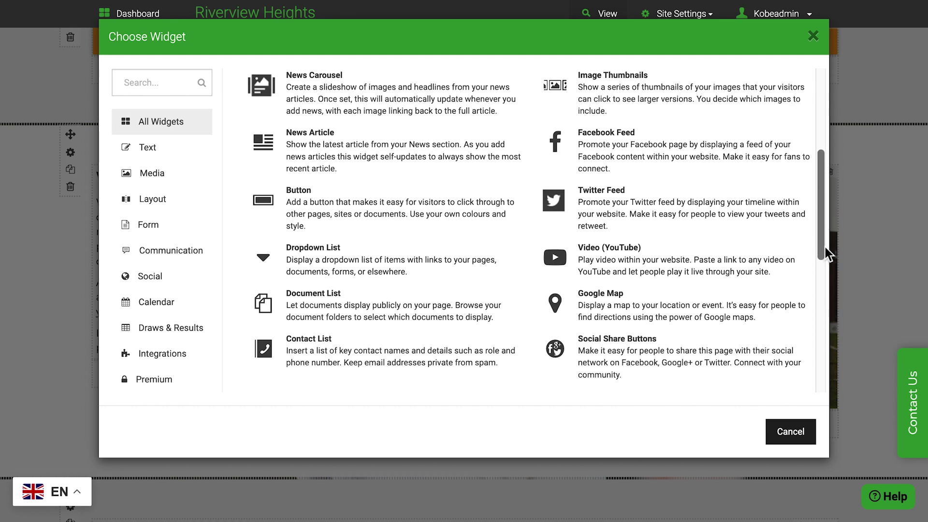
{"action": "scroll", "coordinate": [824, 248], "scroll_direction": "down", "scroll_amount": 4}
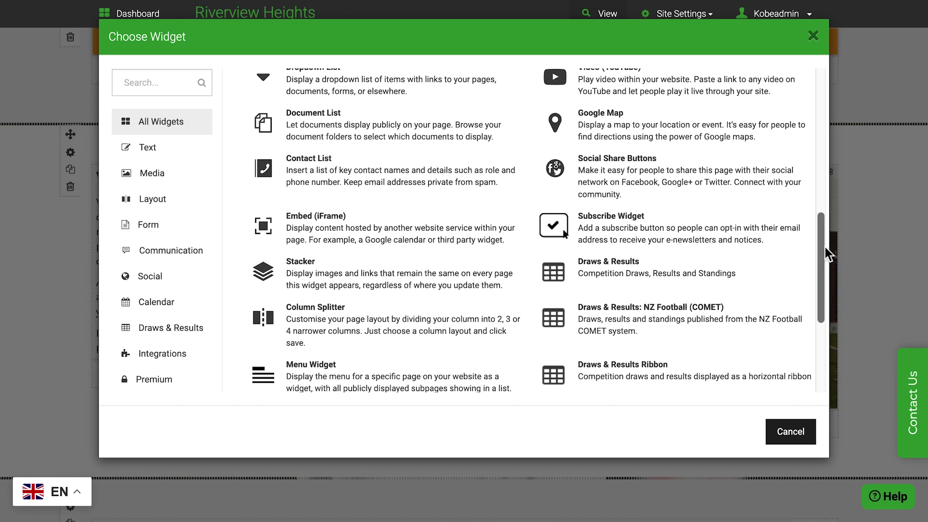
{"action": "scroll", "coordinate": [824, 247], "scroll_direction": "down", "scroll_amount": 1}
{"action": "scroll", "coordinate": [824, 247], "scroll_direction": "down", "scroll_amount": 2}
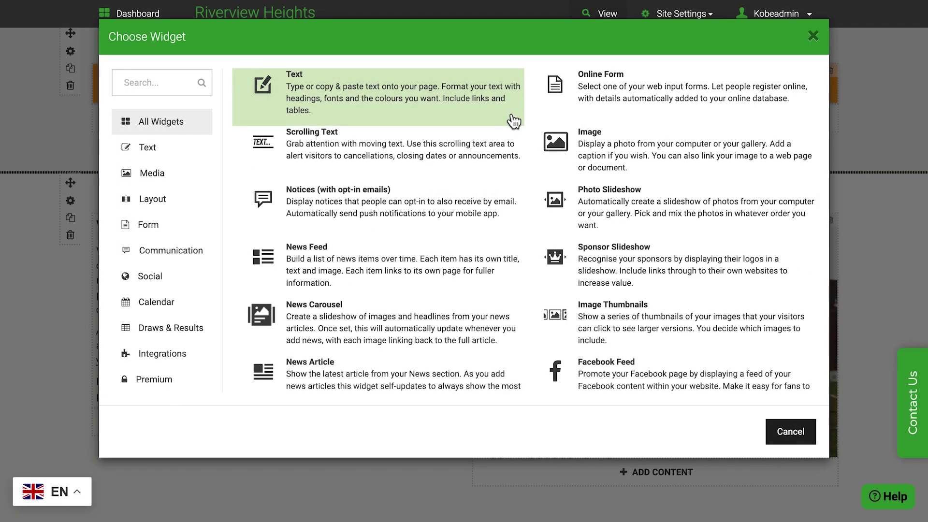
{"action": "left_click", "coordinate": [514, 122]}
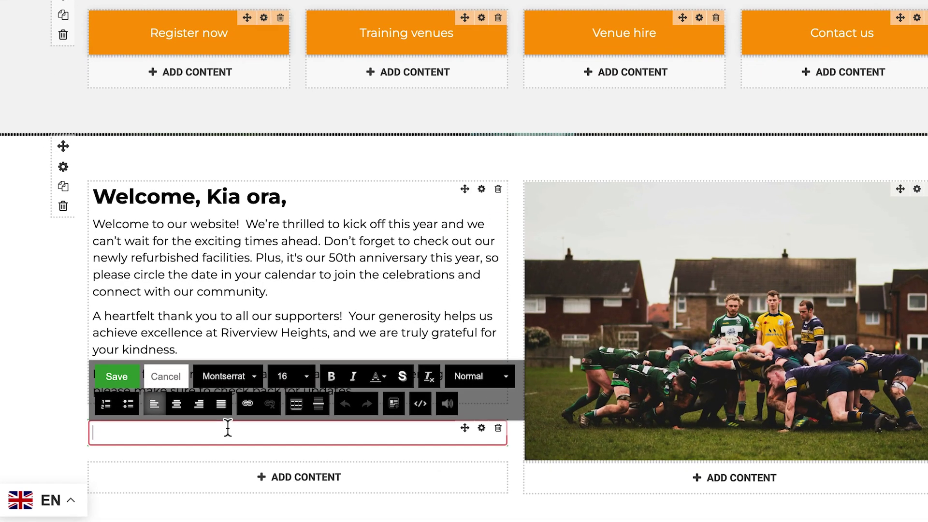
Step: Enter 'River Heights' in the text box and select it to change its font
{"action": "type", "text": "River "}
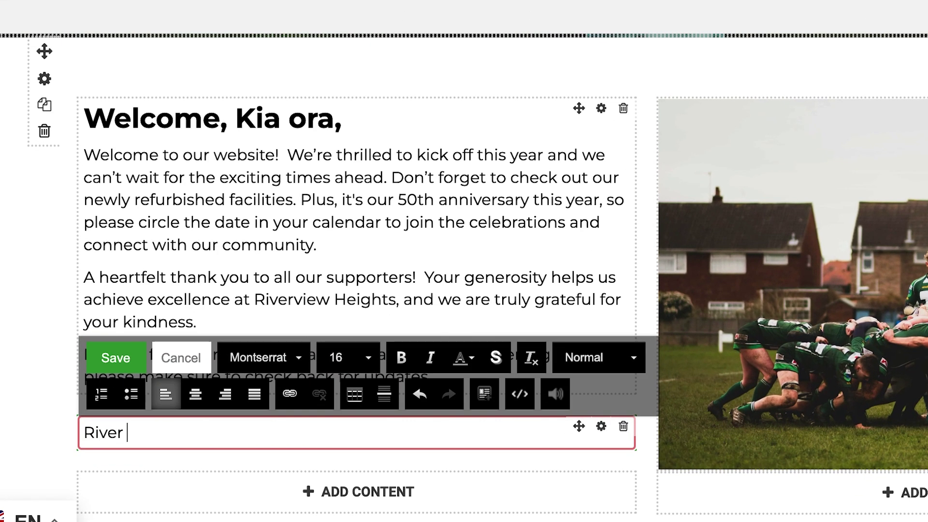
{"action": "type", "text": "Heights"}
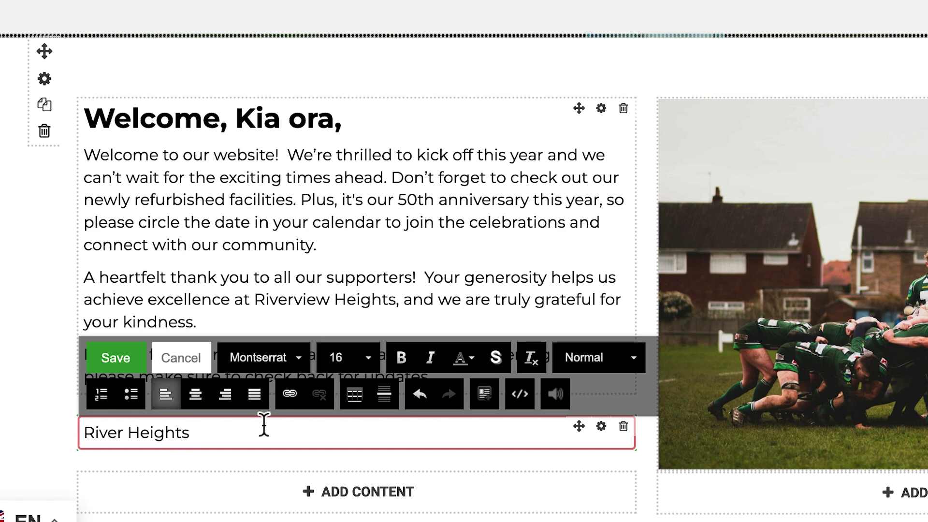
{"action": "key", "text": "ctrl+a"}
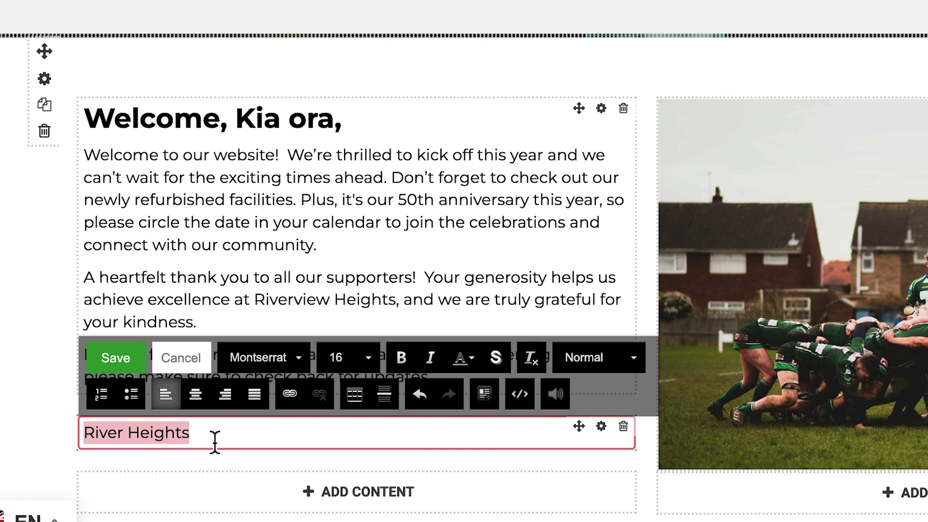
{"action": "left_click", "coordinate": [295, 358]}
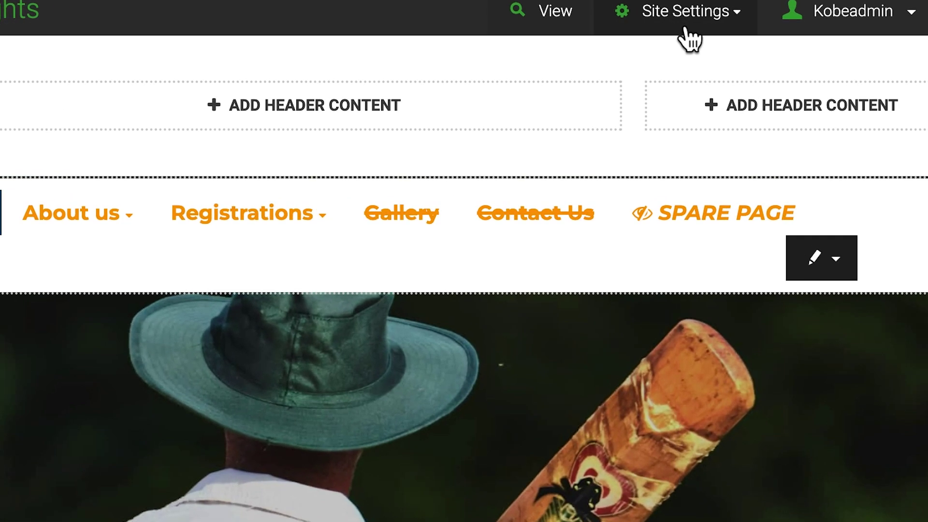
Step: Check the site Text Settings default font list (Montserrat, size 16)
{"action": "left_click", "coordinate": [685, 29]}
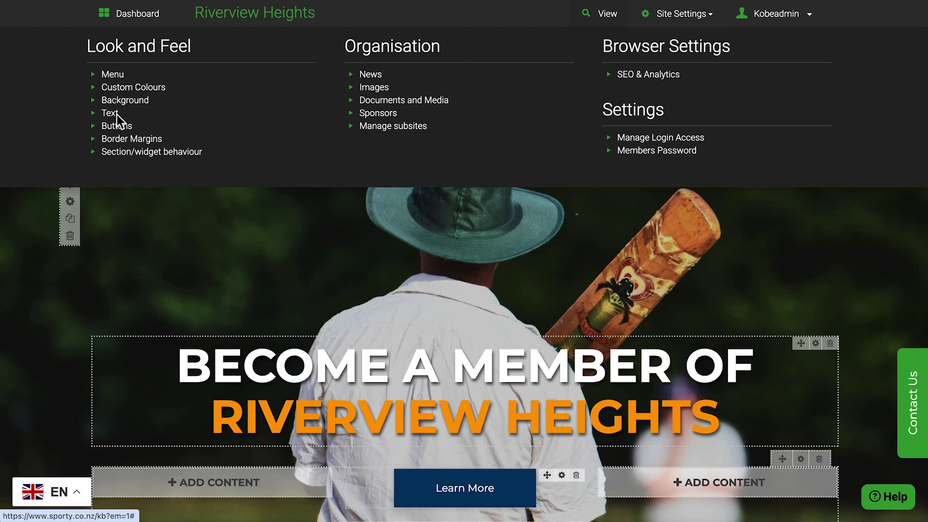
{"action": "left_click", "coordinate": [117, 115]}
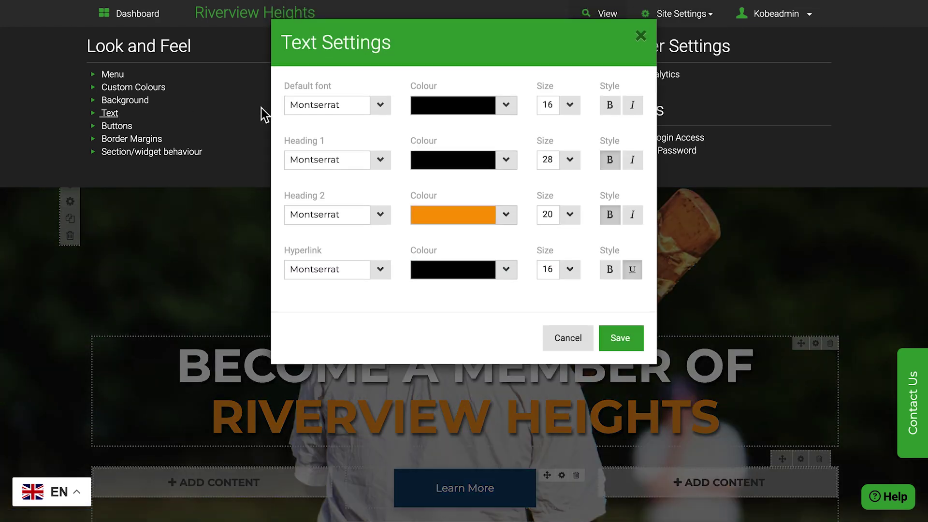
{"action": "left_click", "coordinate": [391, 111]}
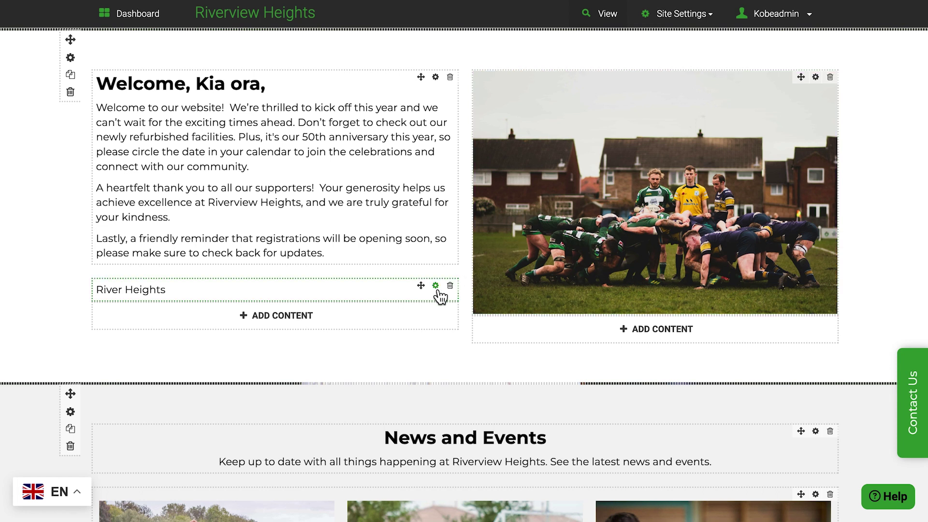
Step: Drag the River Heights block above the welcome text, then delete it
{"action": "left_click_drag", "start_coordinate": [425, 290], "coordinate": [380, 112]}
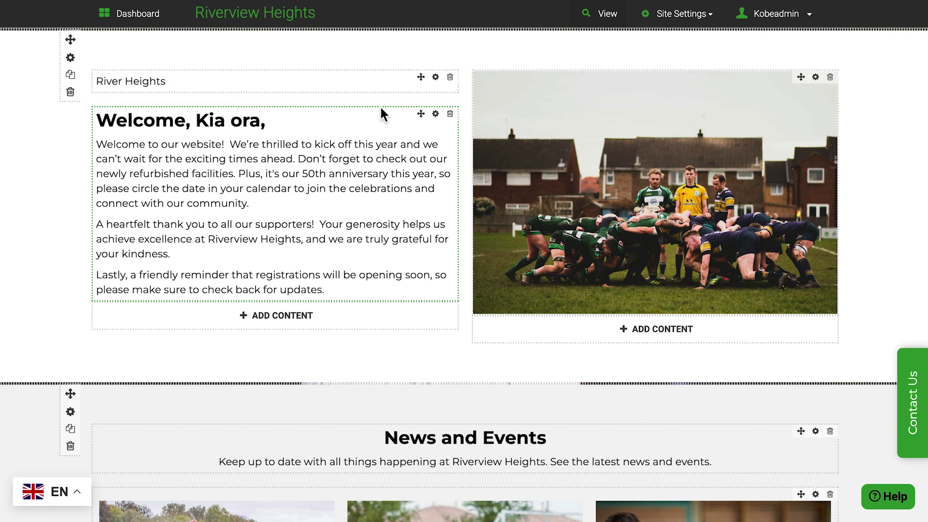
{"action": "left_click", "coordinate": [450, 80]}
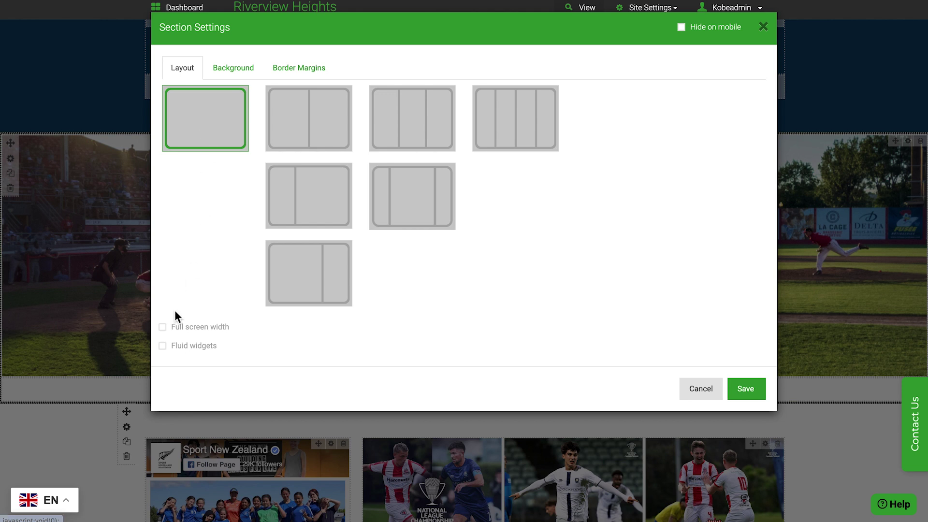
Step: Save the photo section as full screen width and the button section as four columns
{"action": "left_click", "coordinate": [163, 326]}
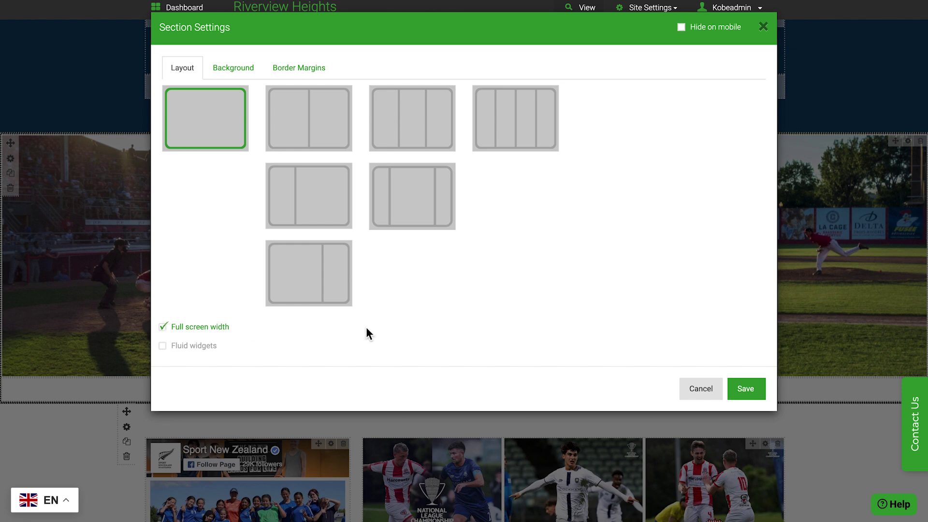
{"action": "left_click", "coordinate": [747, 390]}
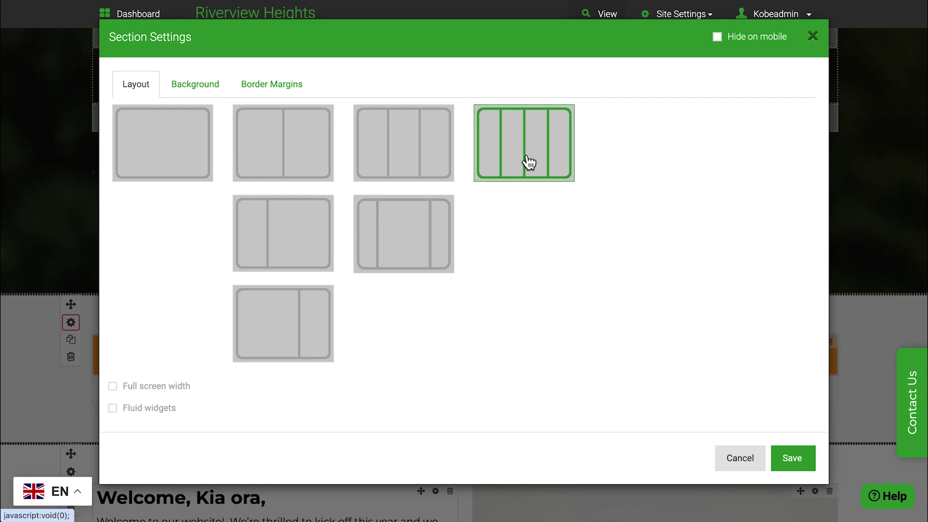
{"action": "left_click", "coordinate": [795, 454]}
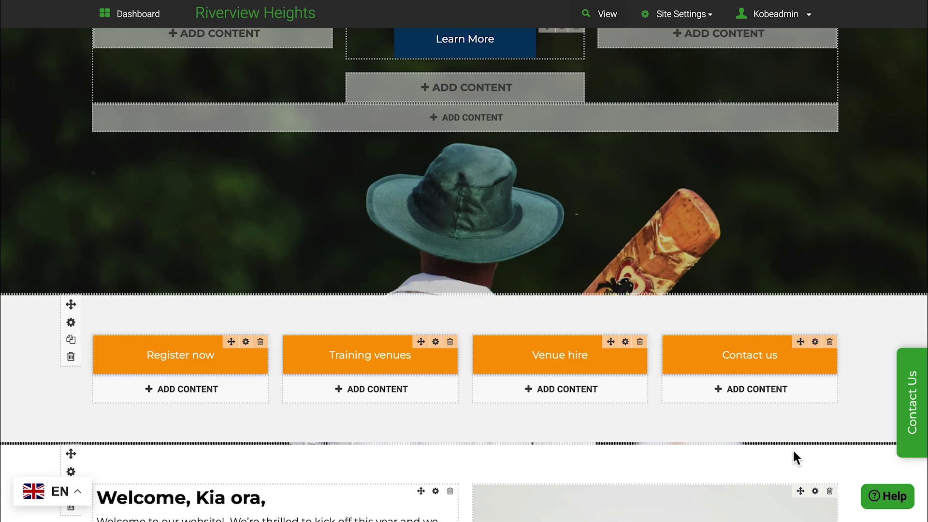
Step: Add a Facebook Feed widget for the SportNZ Facebook page
{"action": "left_click", "coordinate": [193, 400]}
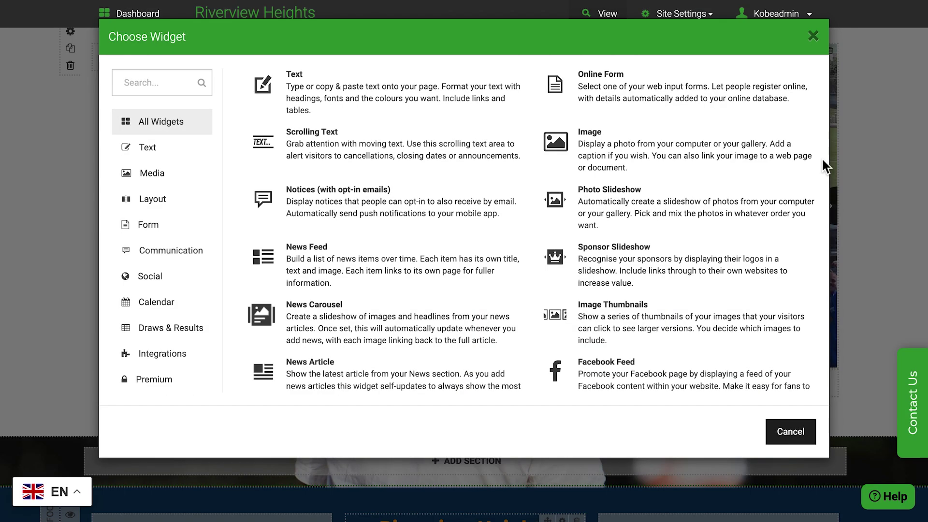
{"action": "scroll", "coordinate": [822, 159], "scroll_direction": "down", "scroll_amount": 4}
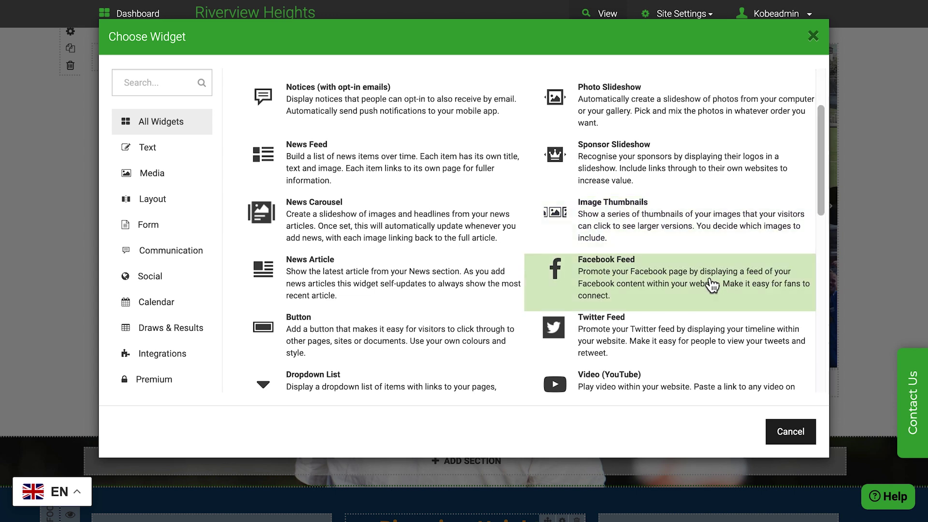
{"action": "left_click", "coordinate": [708, 281]}
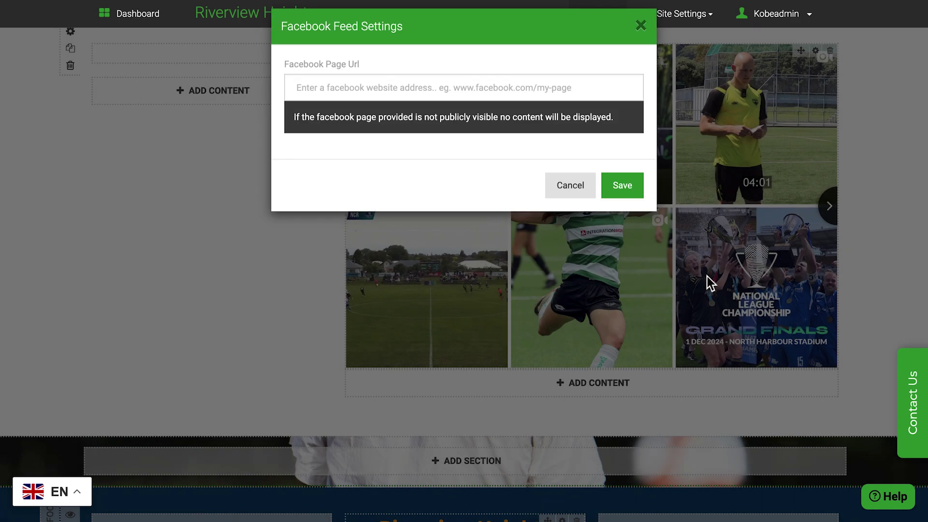
{"action": "left_click", "coordinate": [444, 101]}
{"action": "left_click", "coordinate": [464, 133]}
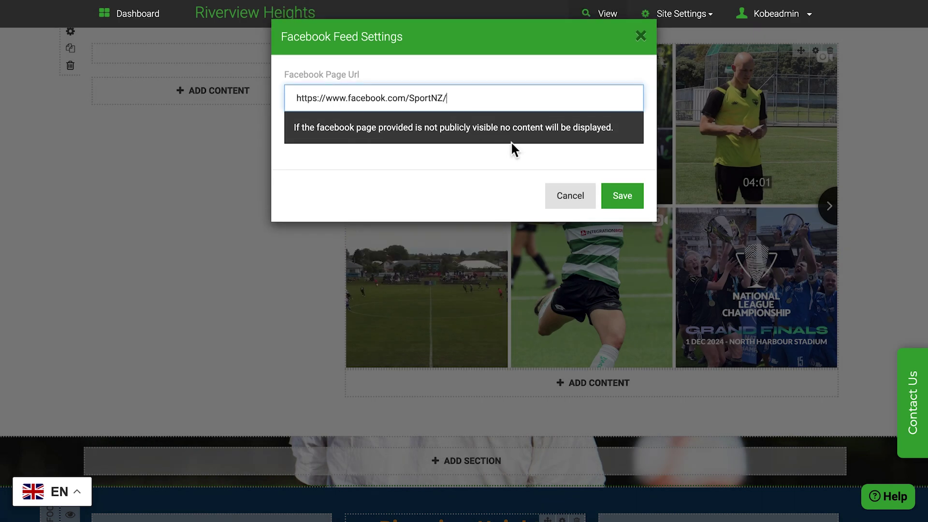
{"action": "left_click", "coordinate": [613, 207]}
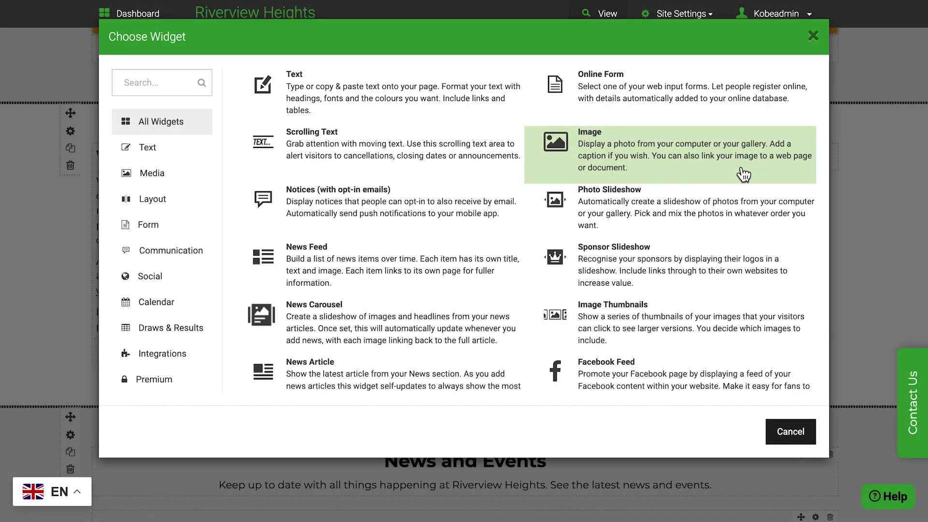
Step: Add an Image widget using the rugby team photo, then browse free stock images
{"action": "left_click", "coordinate": [743, 174]}
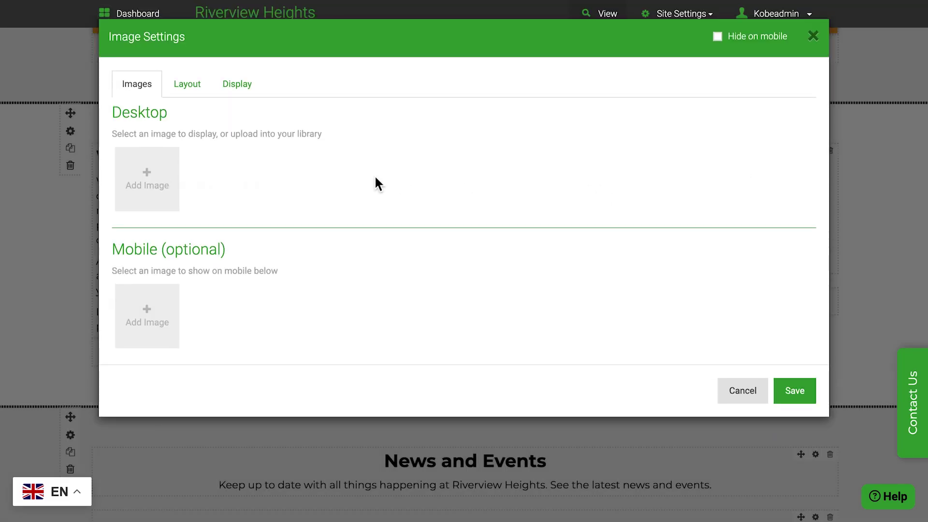
{"action": "left_click", "coordinate": [167, 183]}
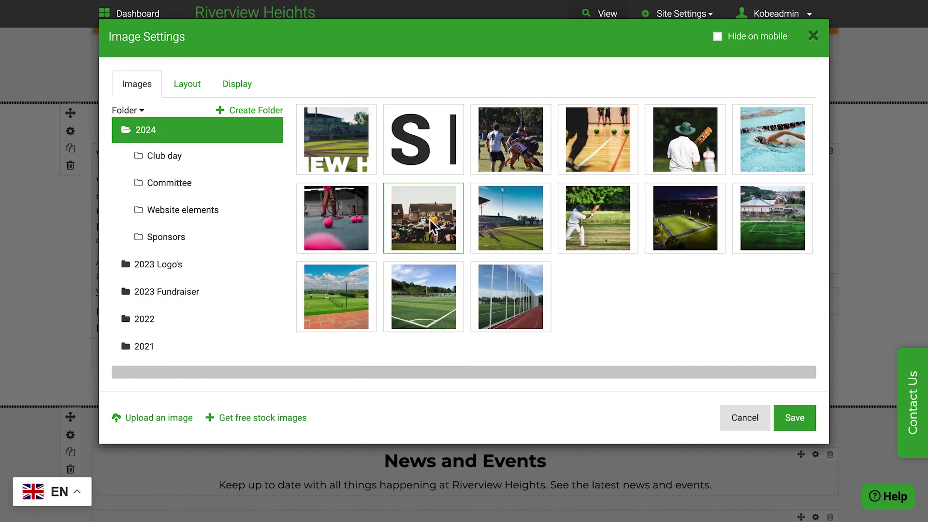
{"action": "left_click", "coordinate": [433, 222]}
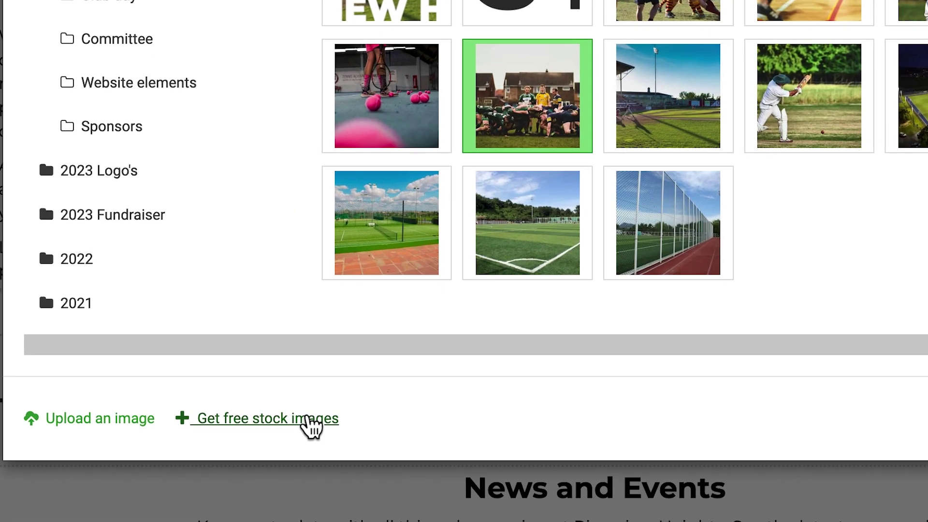
{"action": "left_click", "coordinate": [289, 418]}
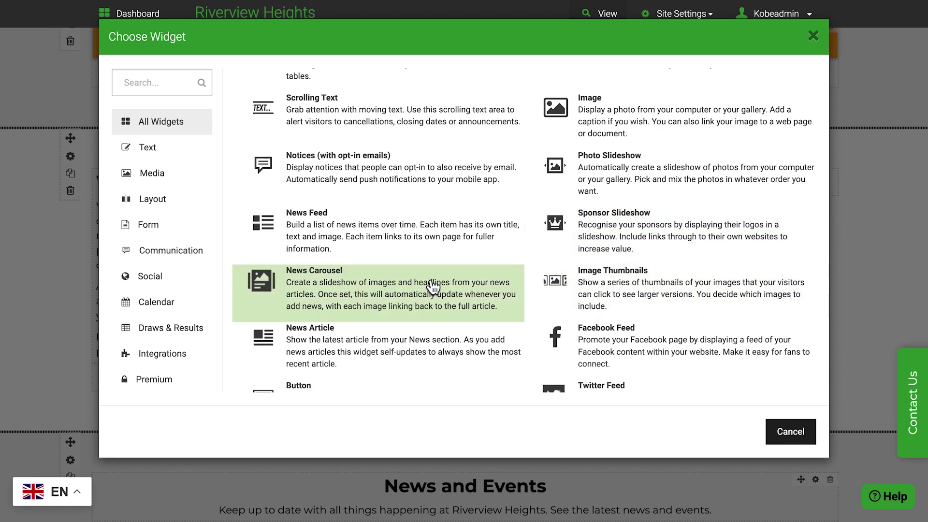
Step: Save a News Carousel widget, then a News Feed widget set to Grid layout
{"action": "left_click", "coordinate": [432, 287]}
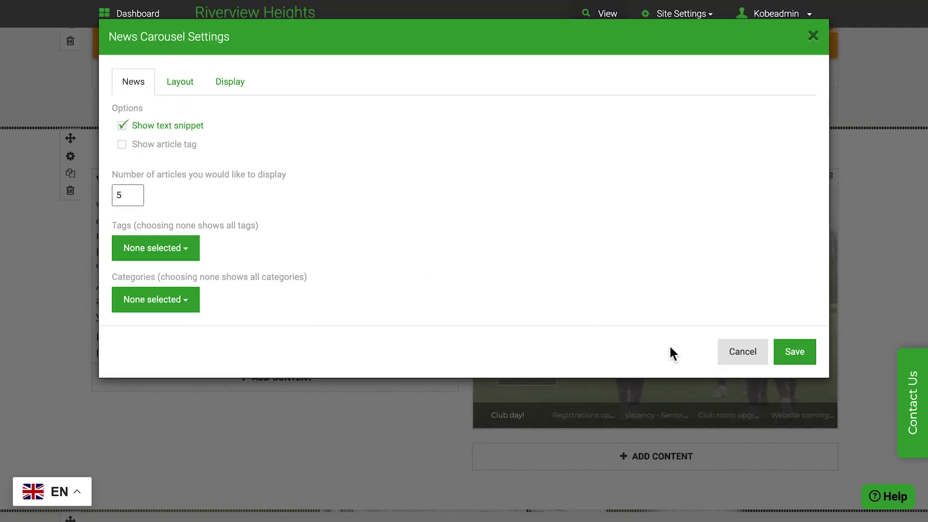
{"action": "left_click", "coordinate": [793, 357]}
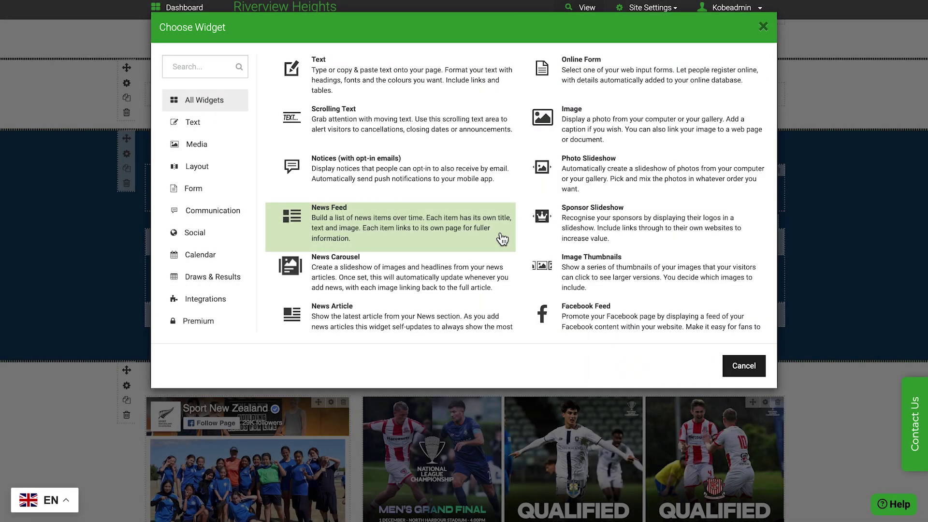
{"action": "left_click", "coordinate": [502, 238]}
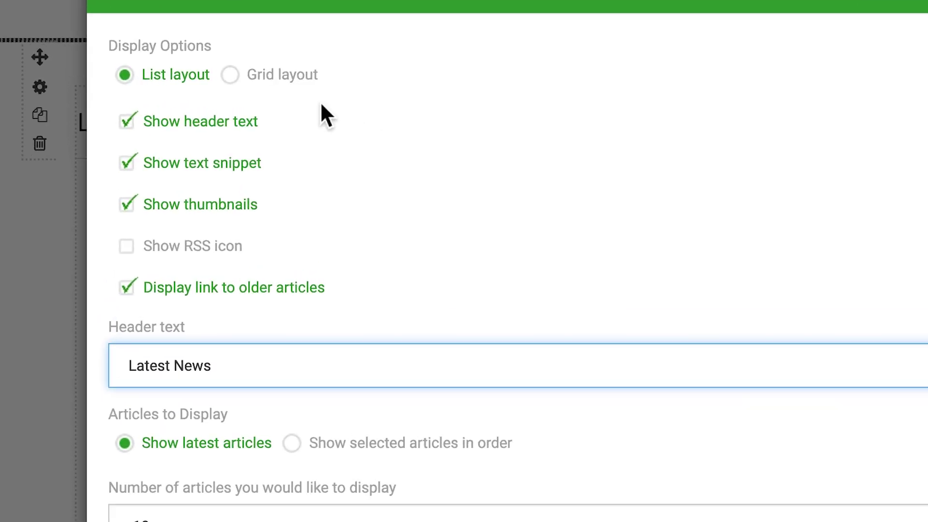
{"action": "left_click", "coordinate": [285, 76]}
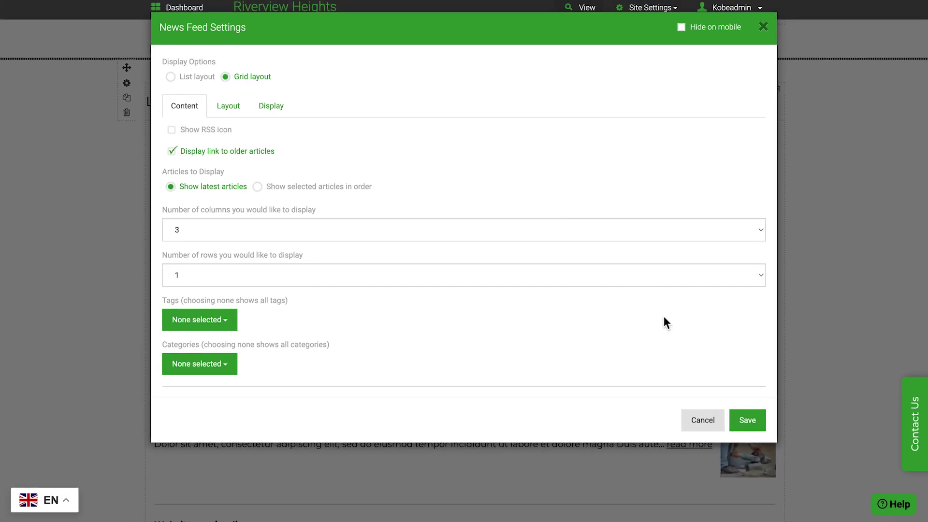
{"action": "left_click", "coordinate": [746, 418]}
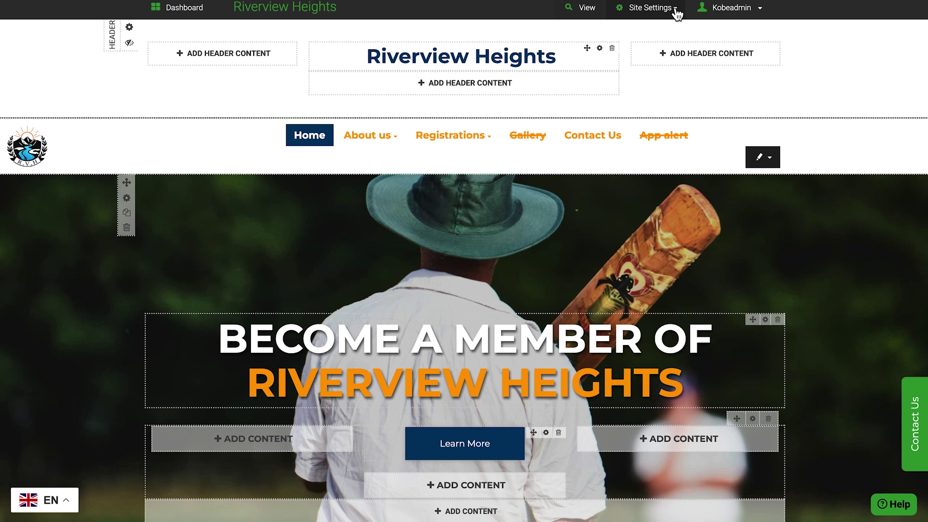
Step: Start a new club news article titled 'Senior Rugby 2024 Meet and Greet'
{"action": "left_click", "coordinate": [675, 10]}
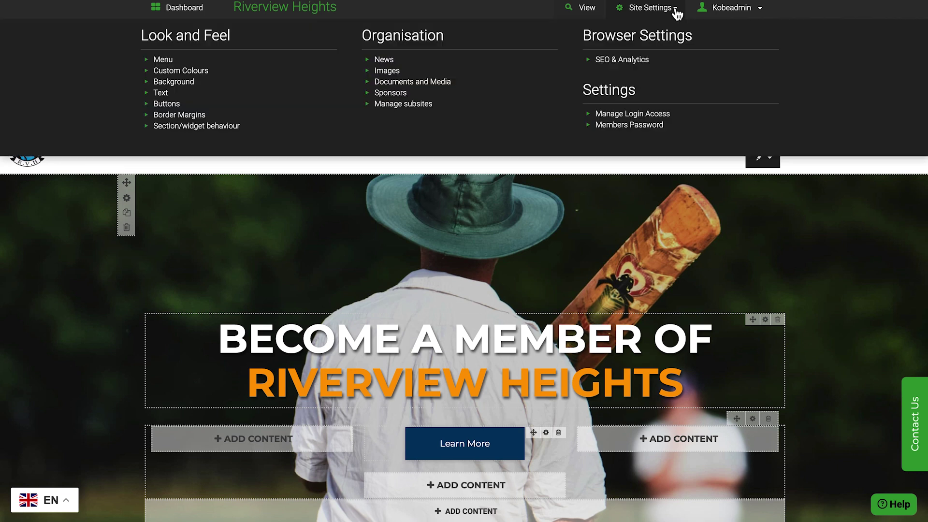
{"action": "left_click", "coordinate": [383, 59]}
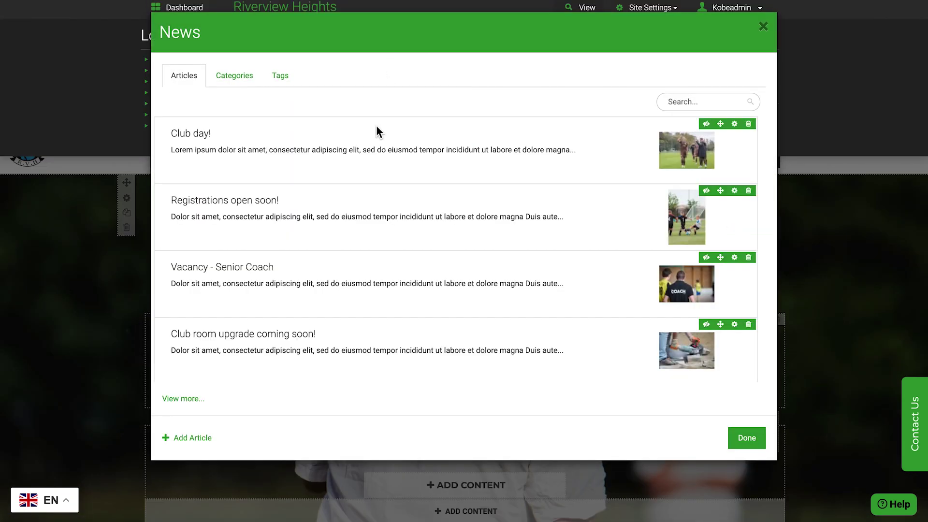
{"action": "left_click", "coordinate": [203, 438]}
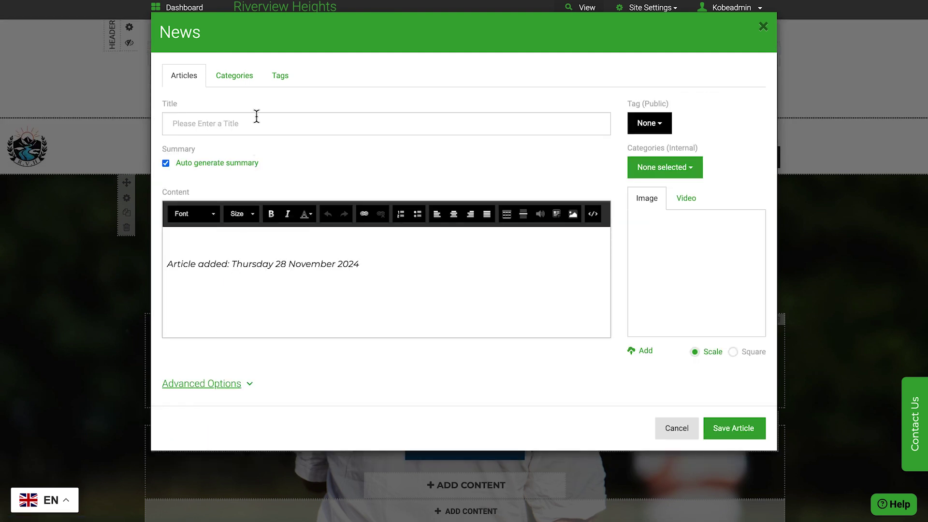
{"action": "left_click", "coordinate": [256, 117]}
{"action": "left_click", "coordinate": [256, 153]}
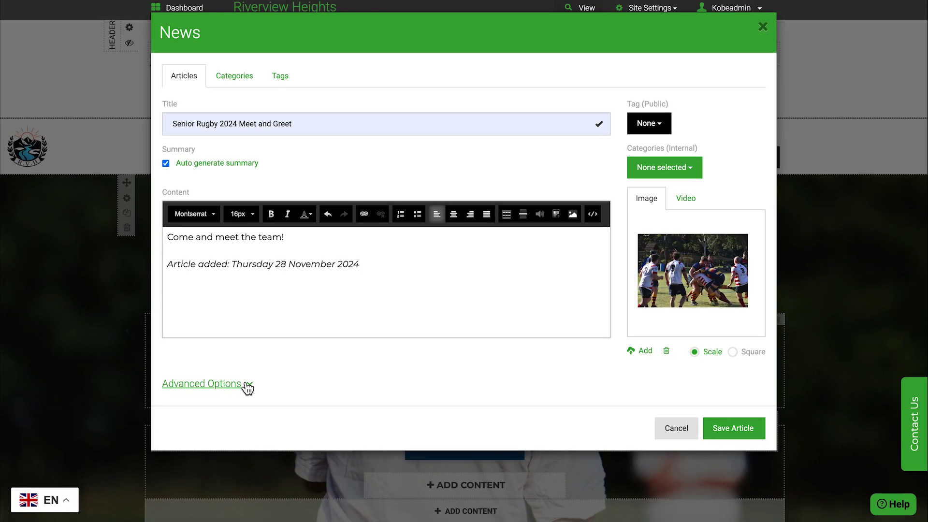
Step: File the article under the Senior category, then open the Club day! article
{"action": "left_click", "coordinate": [683, 169]}
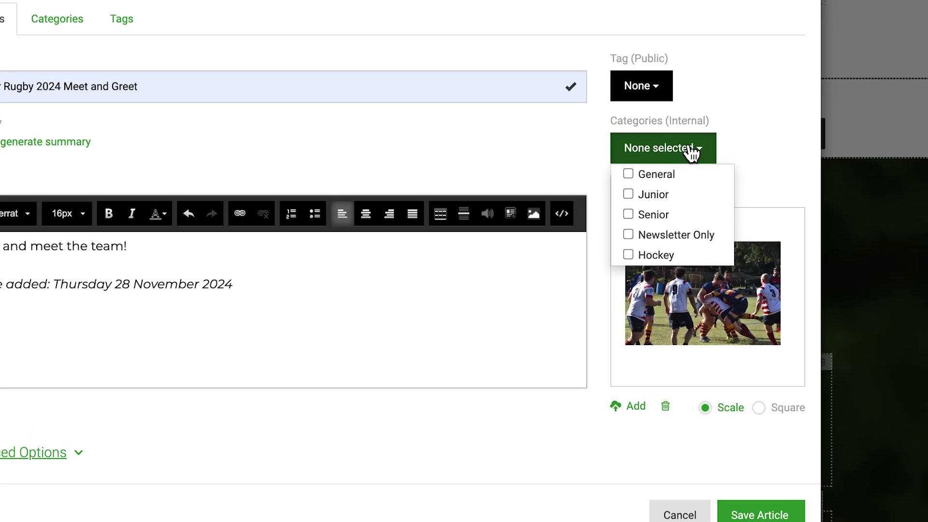
{"action": "left_click", "coordinate": [686, 216]}
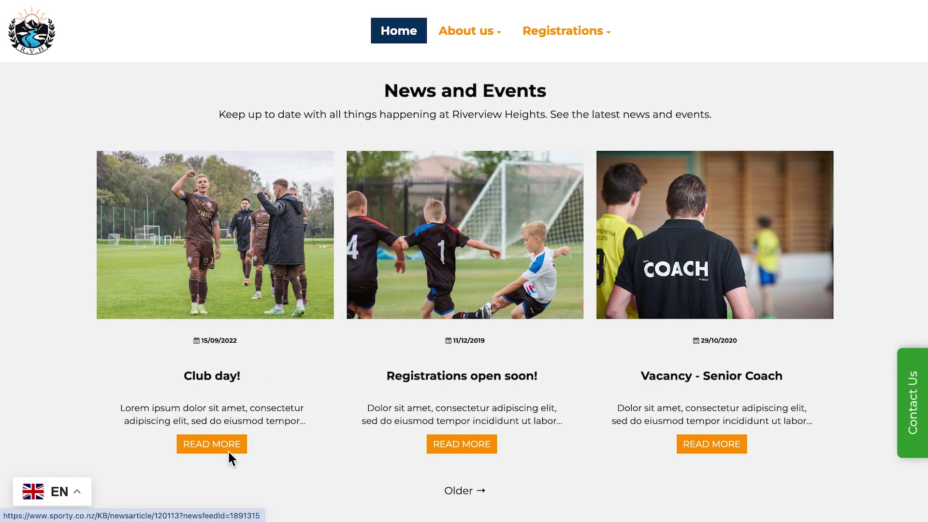
{"action": "left_click", "coordinate": [228, 449]}
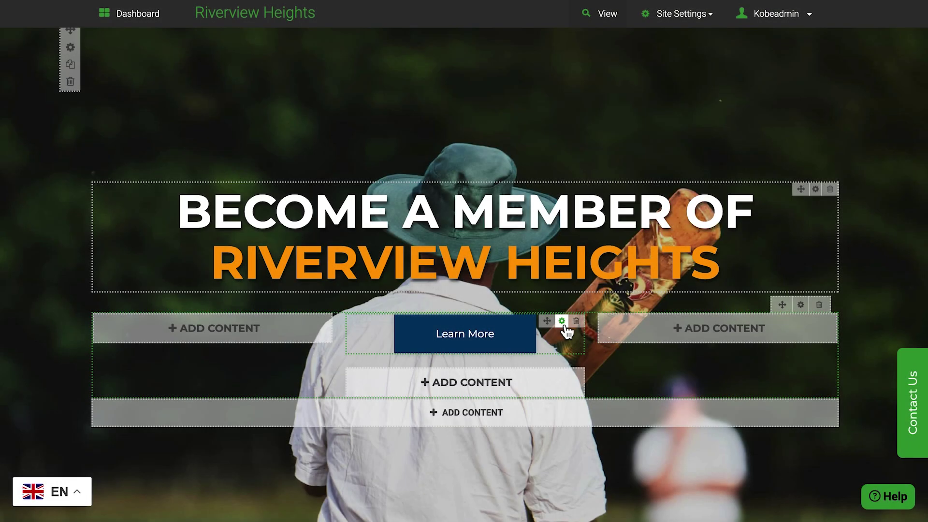
Step: Review the default button colour and font, keeping Montserrat as the button font
{"action": "left_click", "coordinate": [689, 24]}
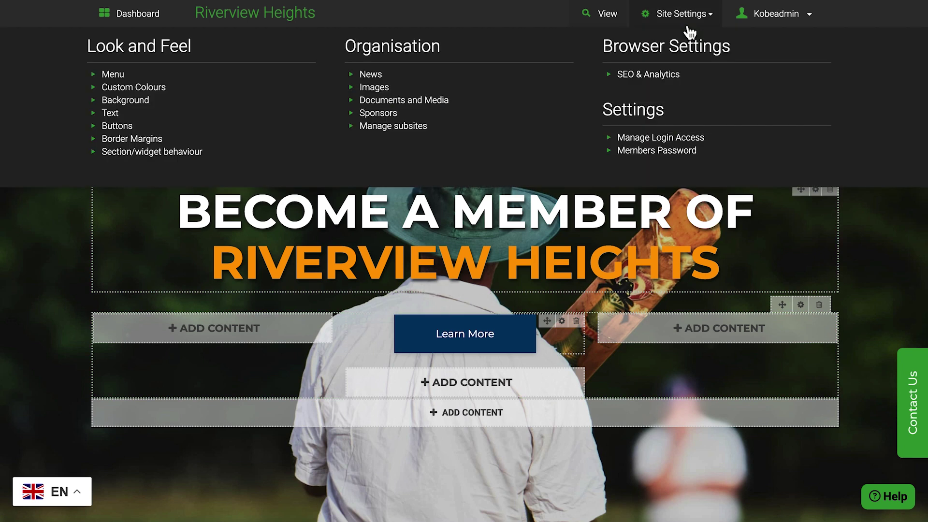
{"action": "left_click", "coordinate": [119, 129]}
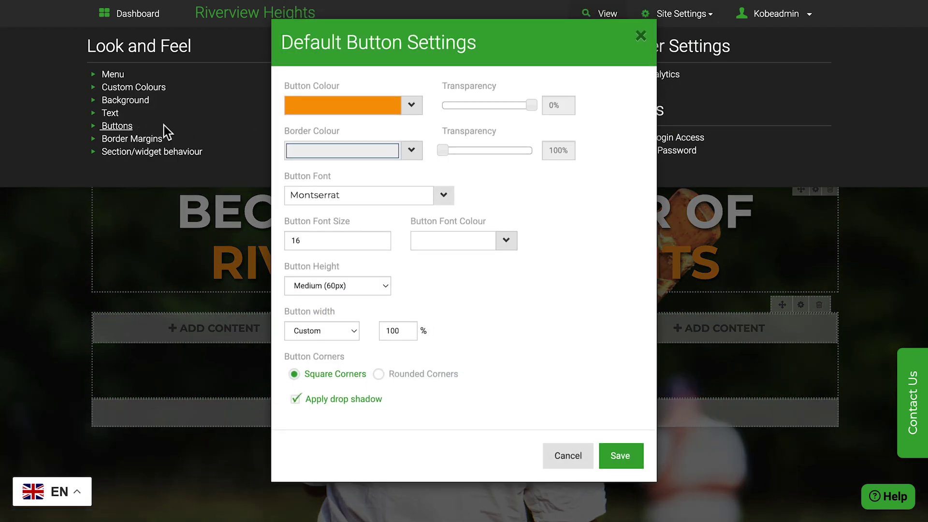
{"action": "left_click", "coordinate": [411, 104]}
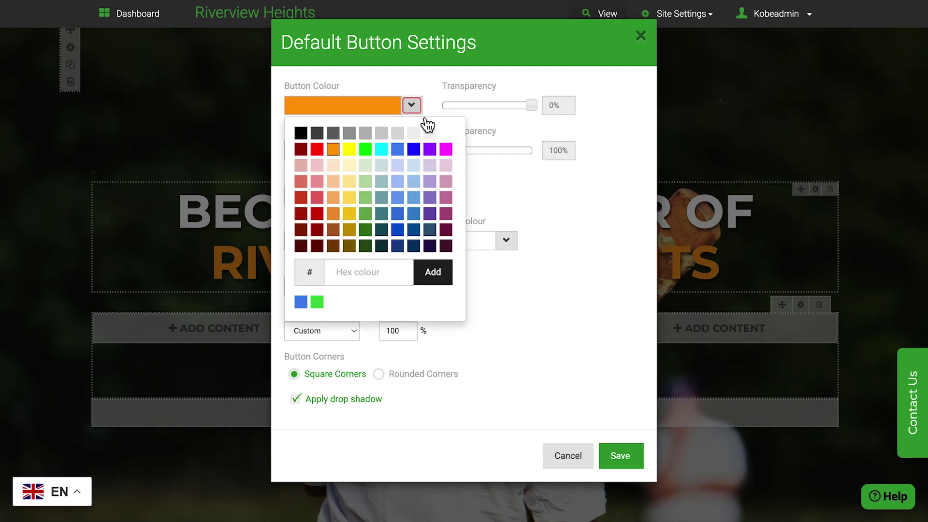
{"action": "left_click", "coordinate": [505, 211]}
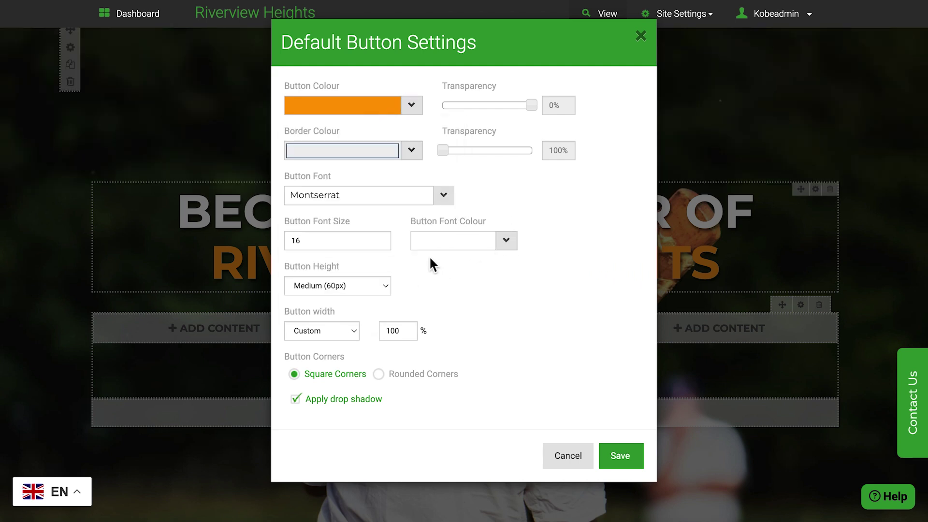
{"action": "left_click", "coordinate": [394, 203]}
{"action": "scroll", "coordinate": [399, 238], "scroll_direction": "down", "scroll_amount": 2}
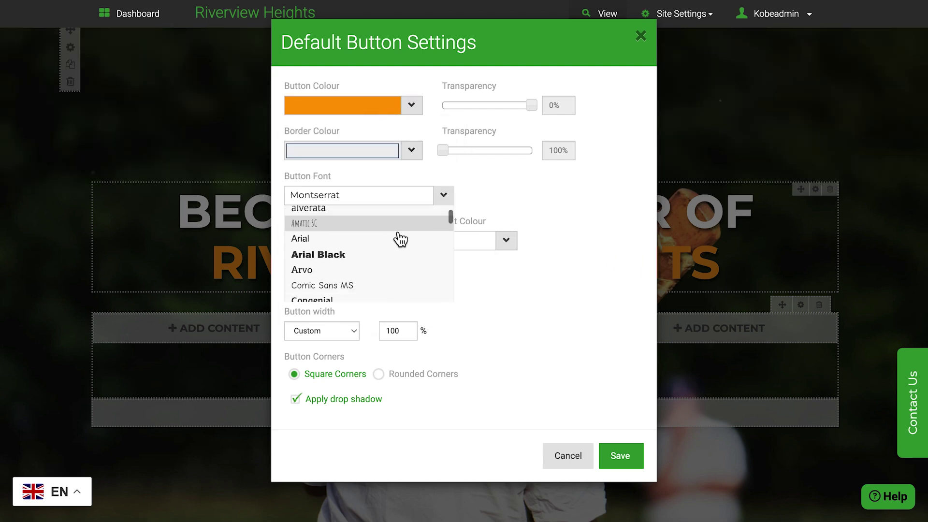
{"action": "left_click", "coordinate": [497, 288]}
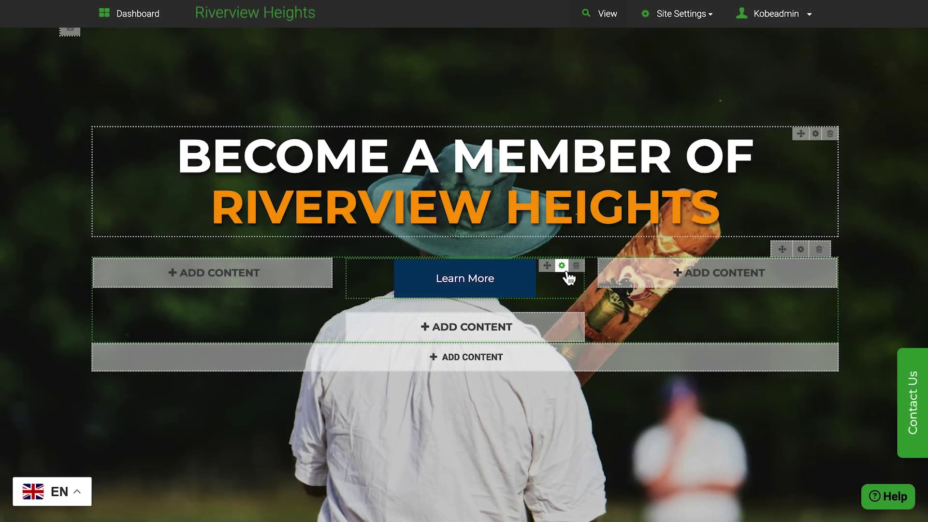
Step: Link the Learn More button to an Online Form
{"action": "left_click", "coordinate": [563, 266]}
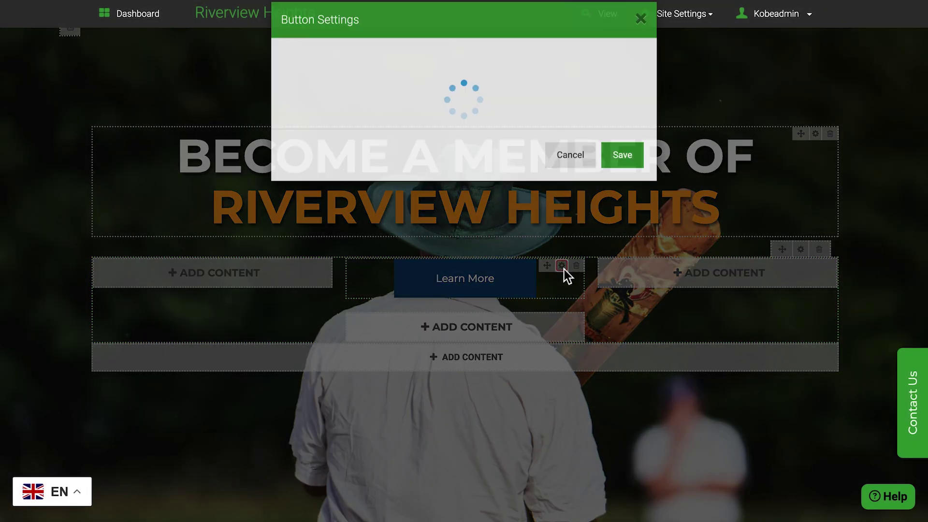
{"action": "scroll", "coordinate": [513, 314], "scroll_direction": "down", "scroll_amount": 2}
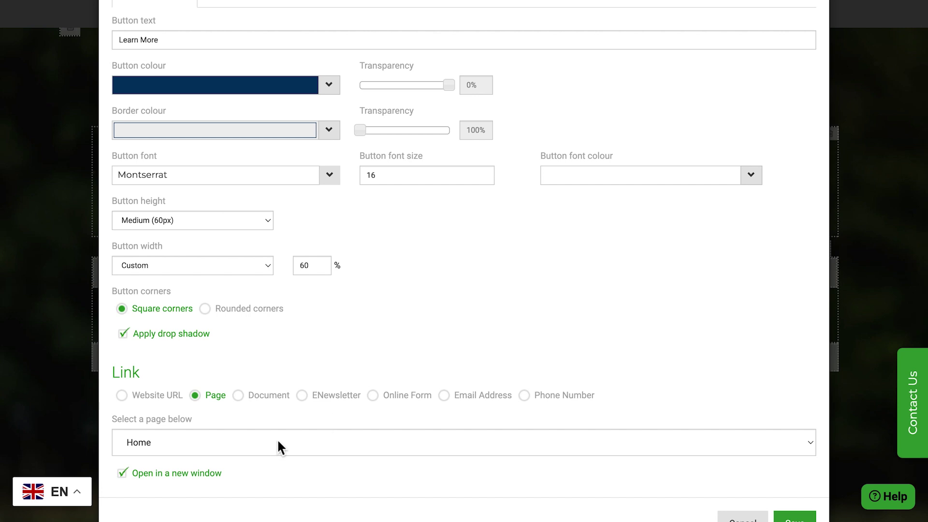
{"action": "left_click", "coordinate": [412, 394]}
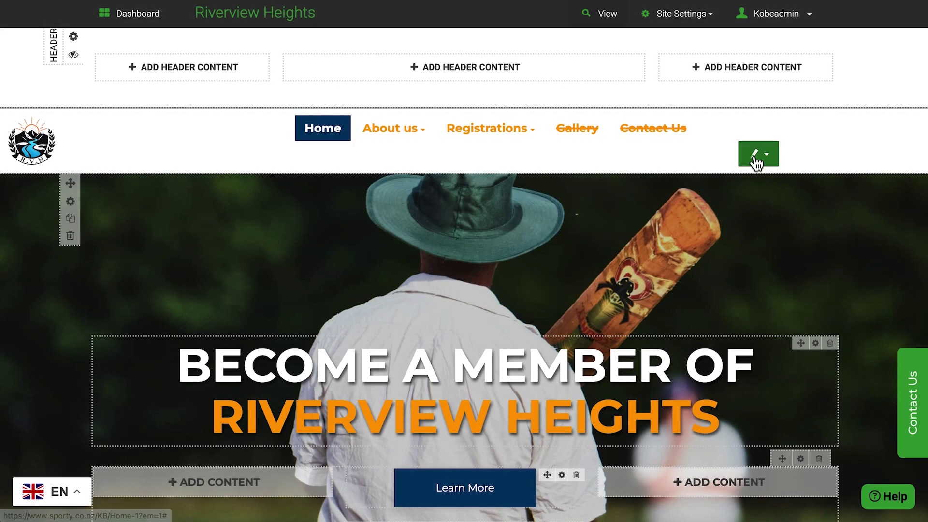
Step: Add a new page named 'SPARE PAGE' to the site menu
{"action": "left_click", "coordinate": [755, 161]}
{"action": "left_click", "coordinate": [764, 175]}
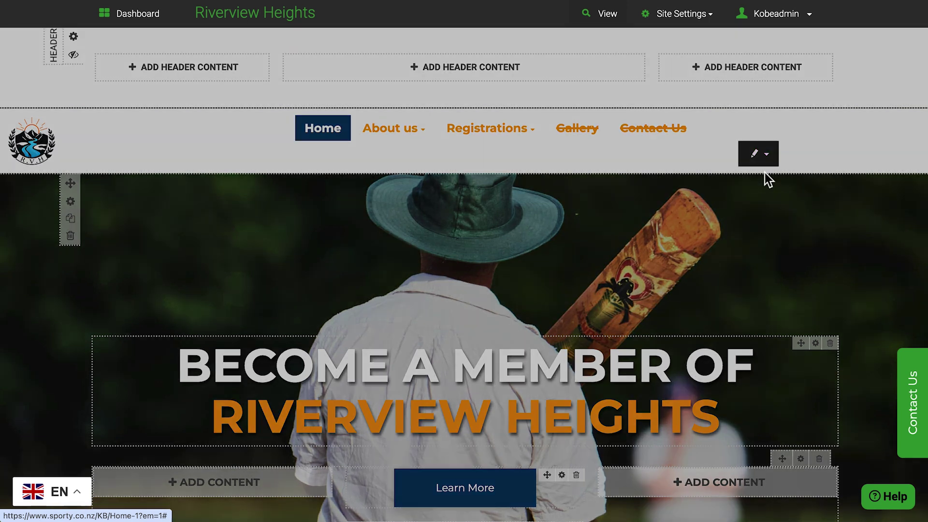
{"action": "left_click", "coordinate": [487, 101]}
{"action": "type", "text": "SPARE PAGE"}
{"action": "scroll", "coordinate": [604, 352], "scroll_direction": "down", "scroll_amount": 2}
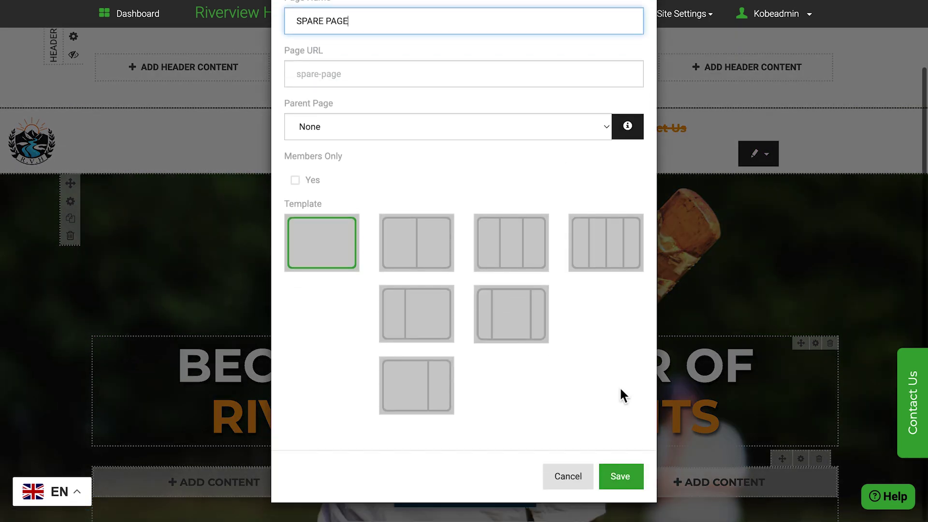
{"action": "left_click", "coordinate": [621, 476]}
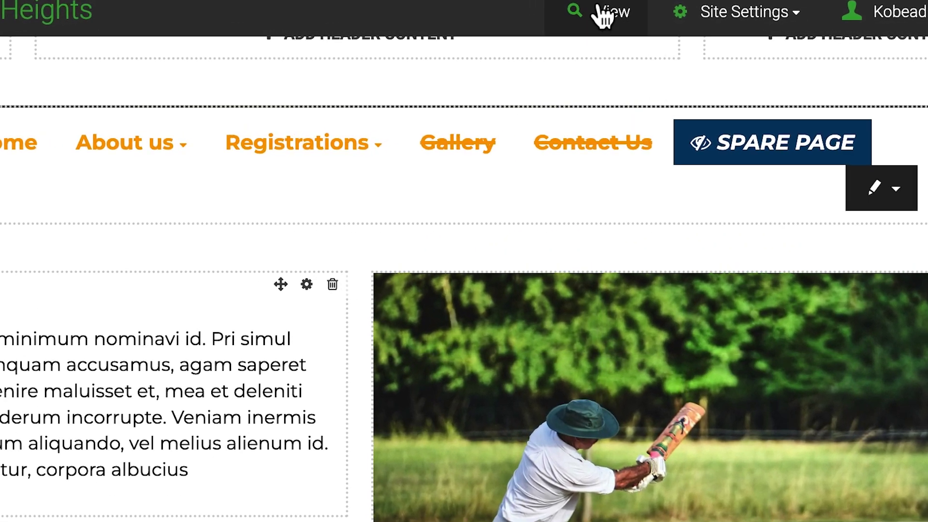
Step: Move the SPARE PAGE night-time hero section above the text and cricket photo section
{"action": "left_click", "coordinate": [602, 15]}
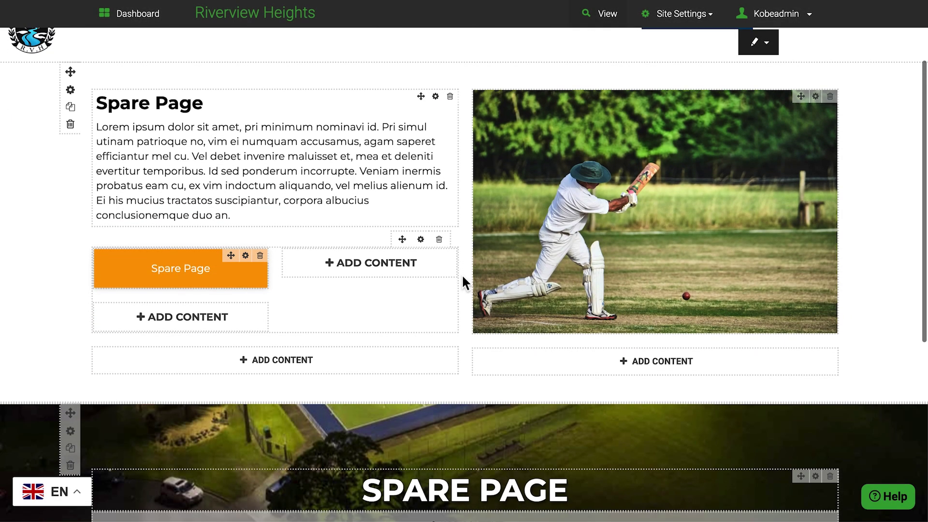
{"action": "scroll", "coordinate": [462, 281], "scroll_direction": "down", "scroll_amount": 2}
{"action": "left_click_drag", "start_coordinate": [71, 346], "coordinate": [70, 120]}
{"action": "scroll", "coordinate": [84, 160], "scroll_direction": "up", "scroll_amount": 6}
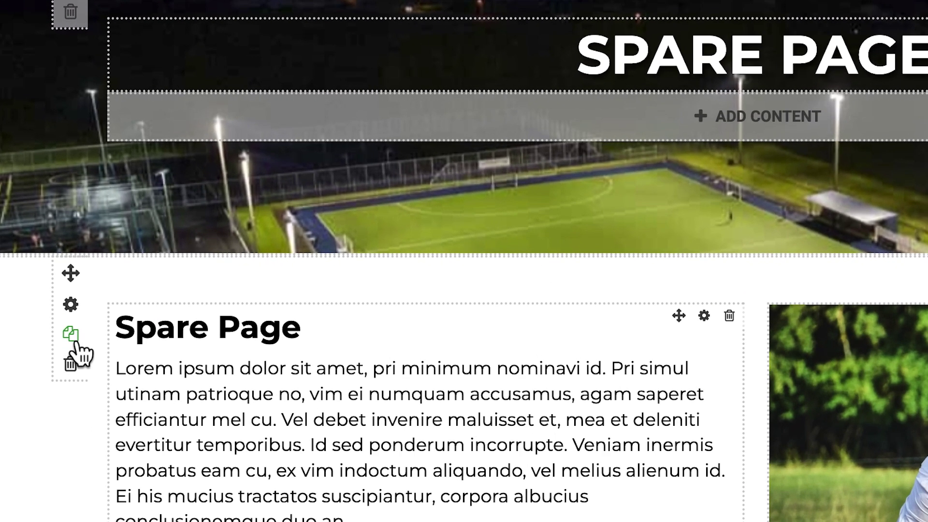
Step: Duplicate the hero section with its contents and open this page's options
{"action": "left_click", "coordinate": [73, 336]}
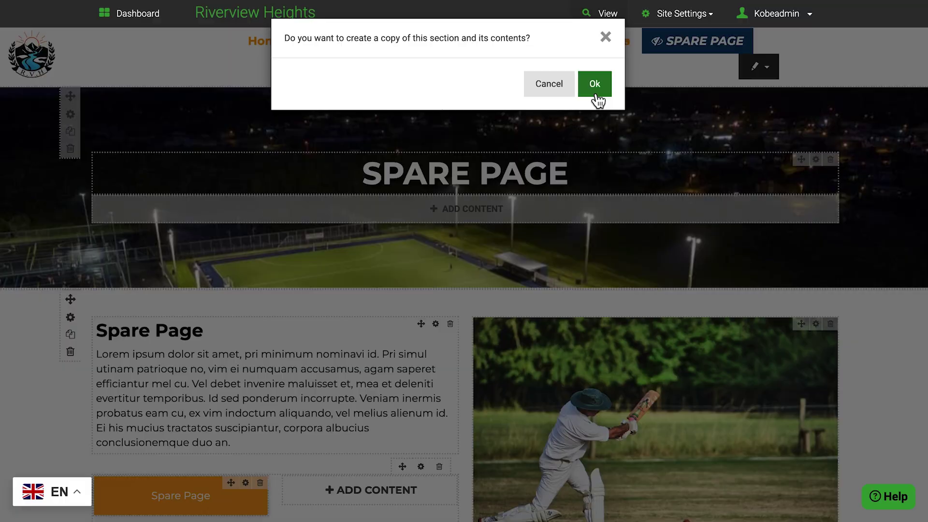
{"action": "left_click", "coordinate": [596, 85]}
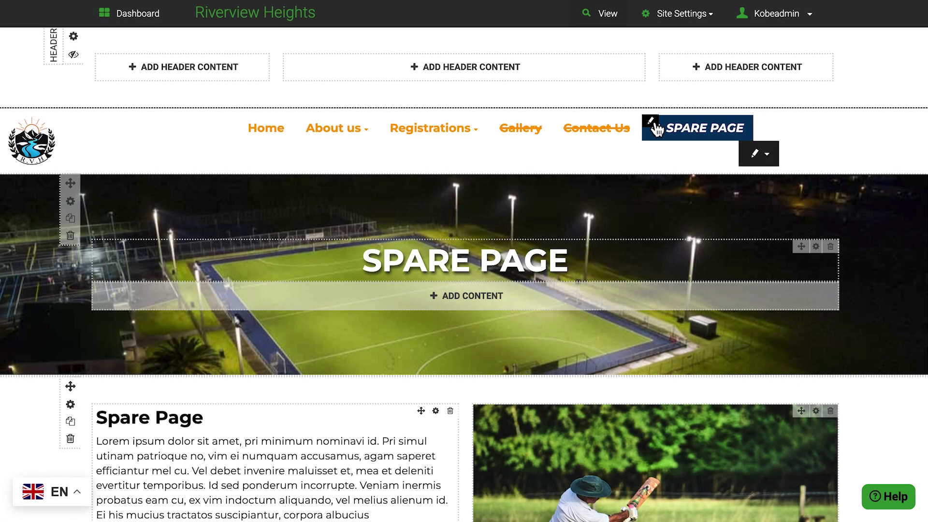
{"action": "left_click", "coordinate": [655, 127]}
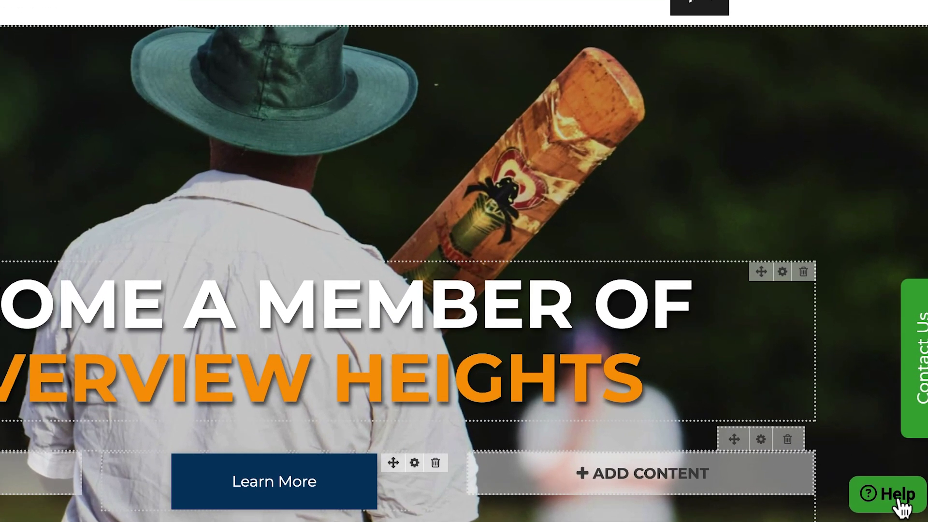
Step: Open the SportyAI help chat from the Help button at the bottom right
{"action": "left_click", "coordinate": [897, 502]}
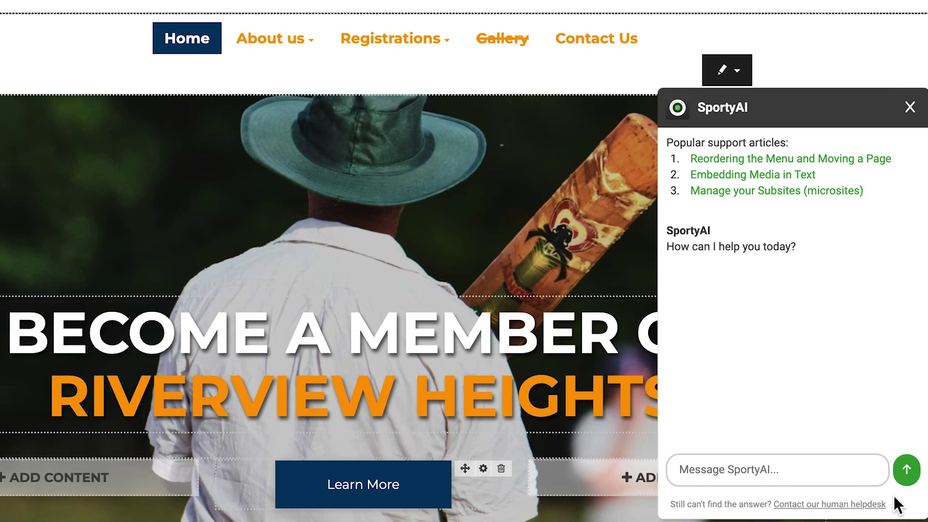